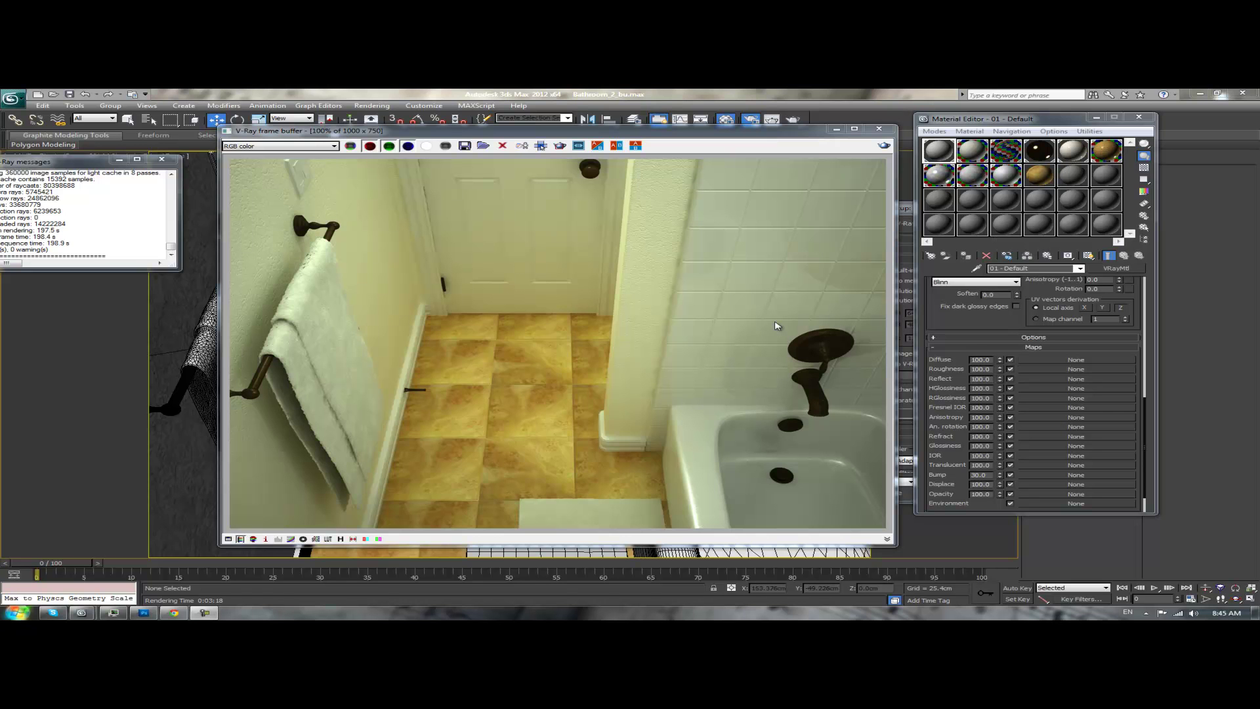
- Clear the floating render, message, material and render setup windows from the camera view and turn off its edged-faces display
click(879, 129)
click(172, 164)
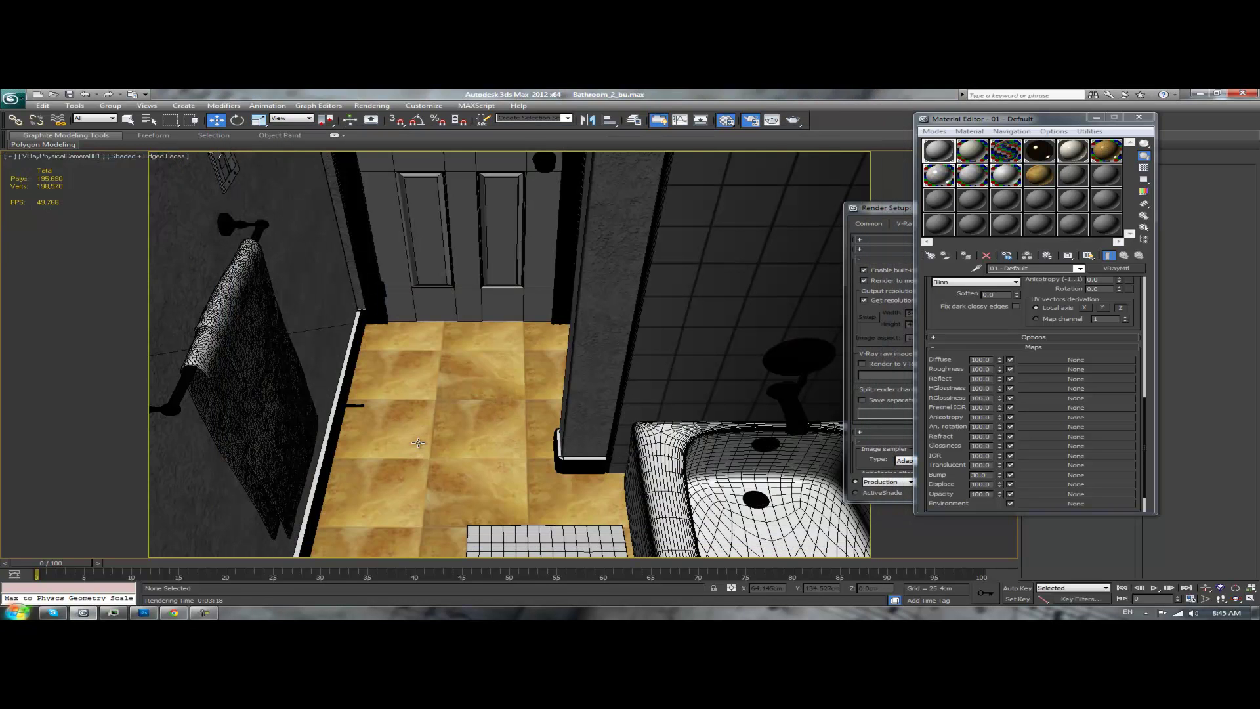
key(F4)
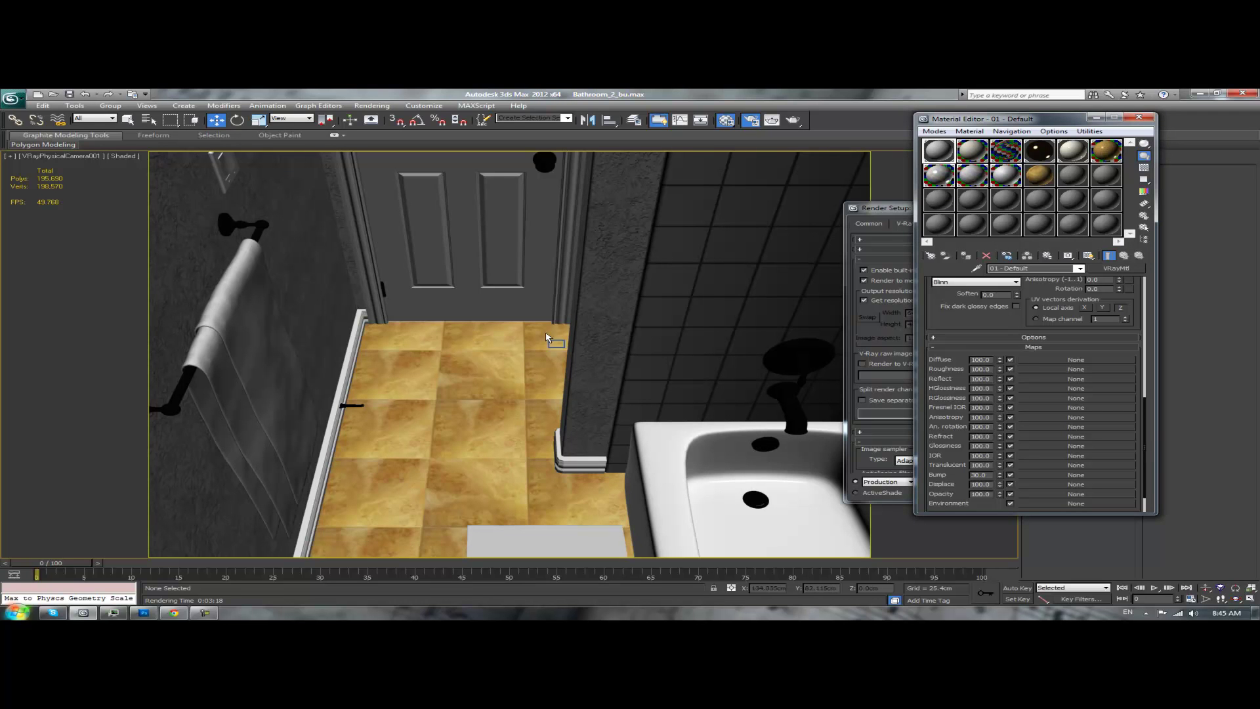
click(940, 202)
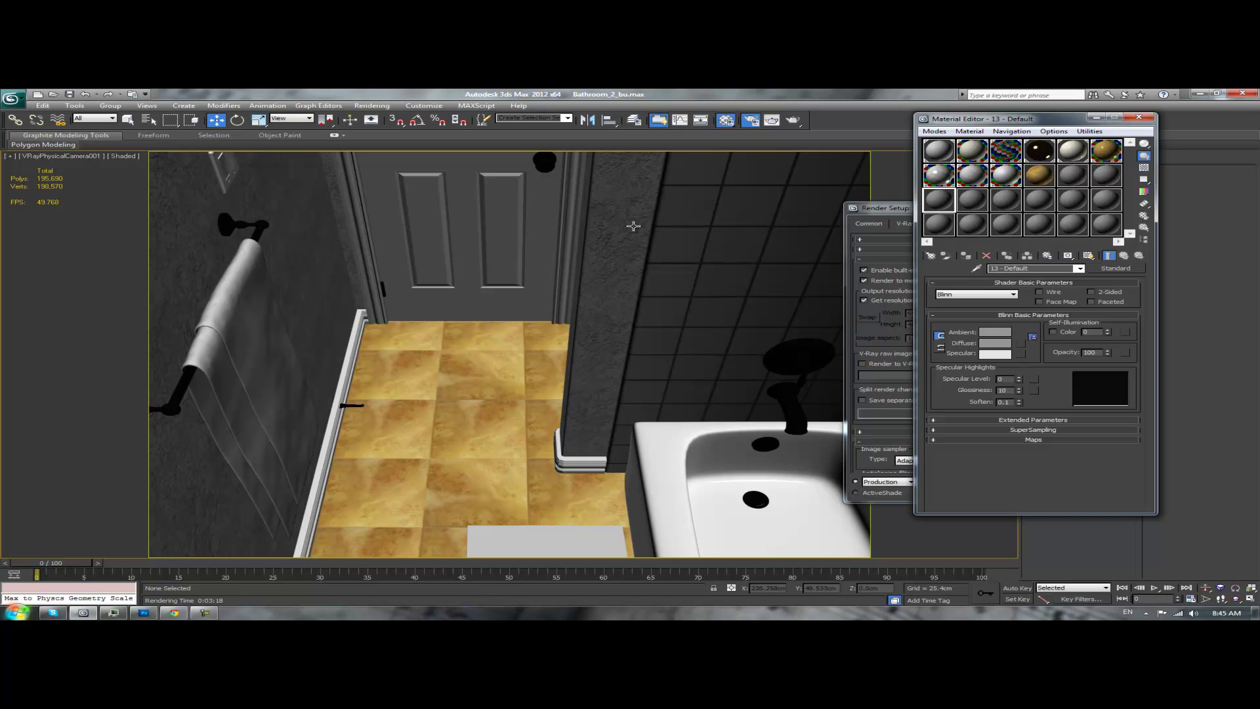
click(1096, 119)
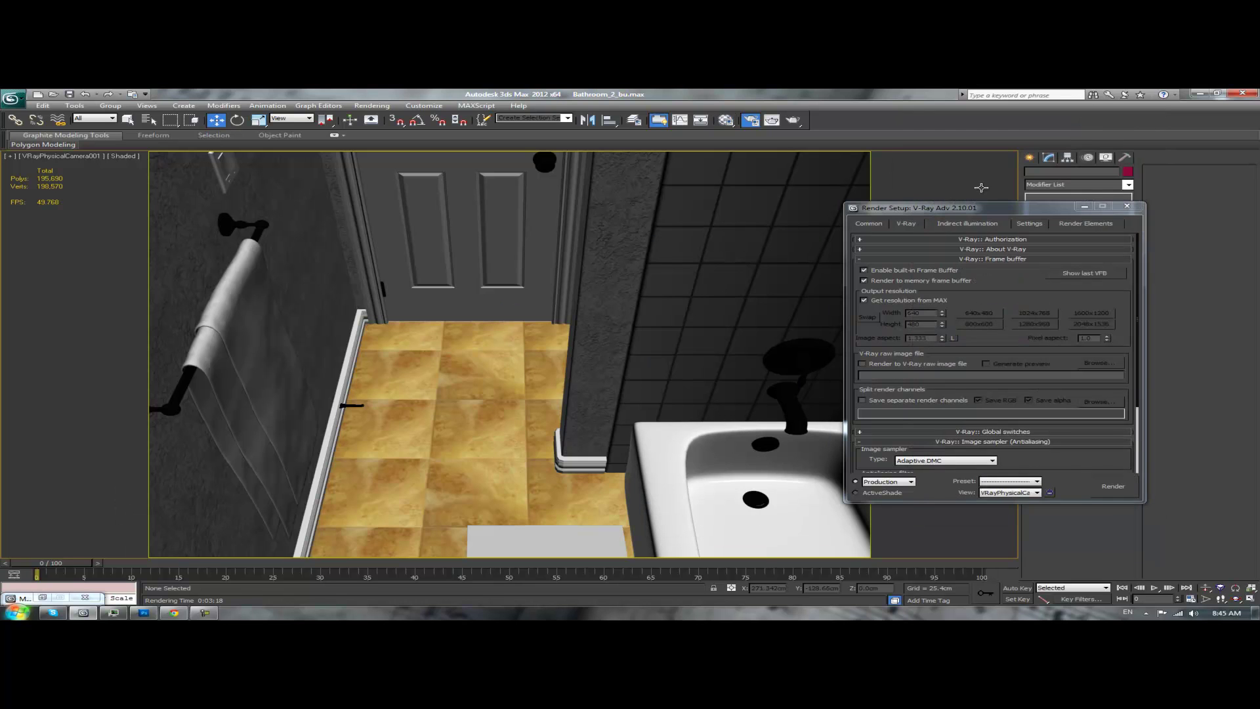
click(1084, 207)
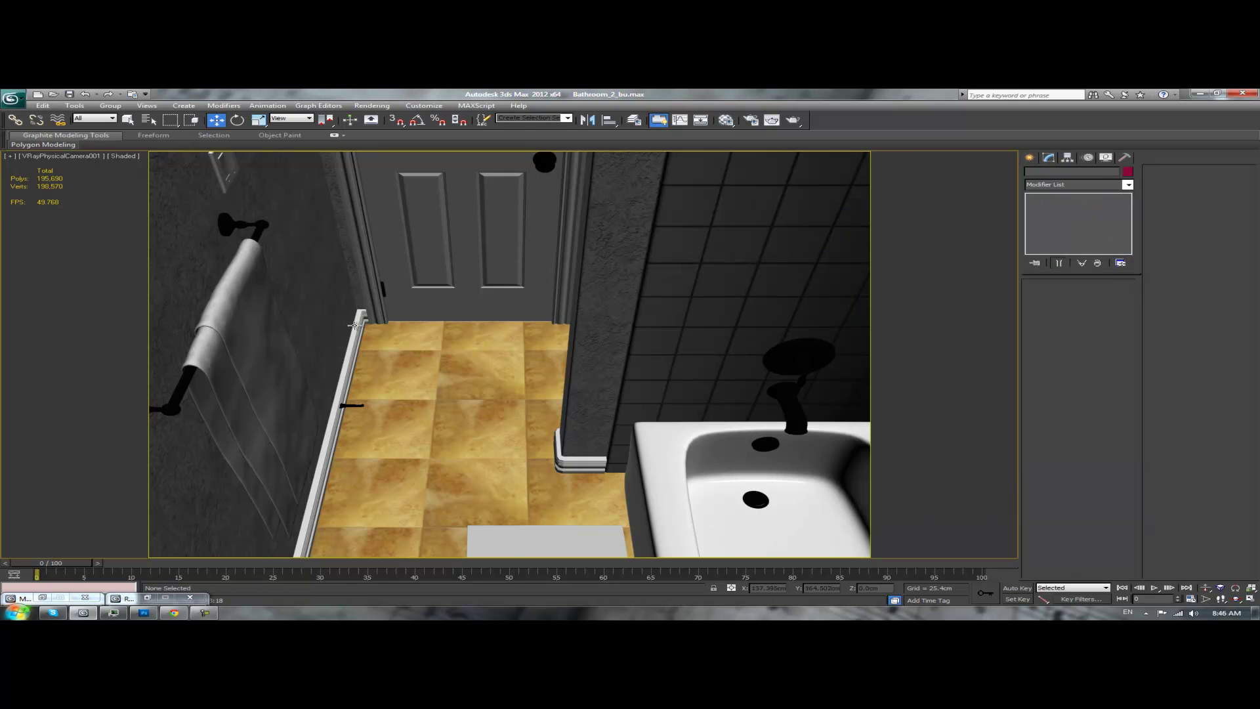
- Try a UVW Map modifier with Box mapping on the wall behind the towel, and delete the modifier
click(328, 301)
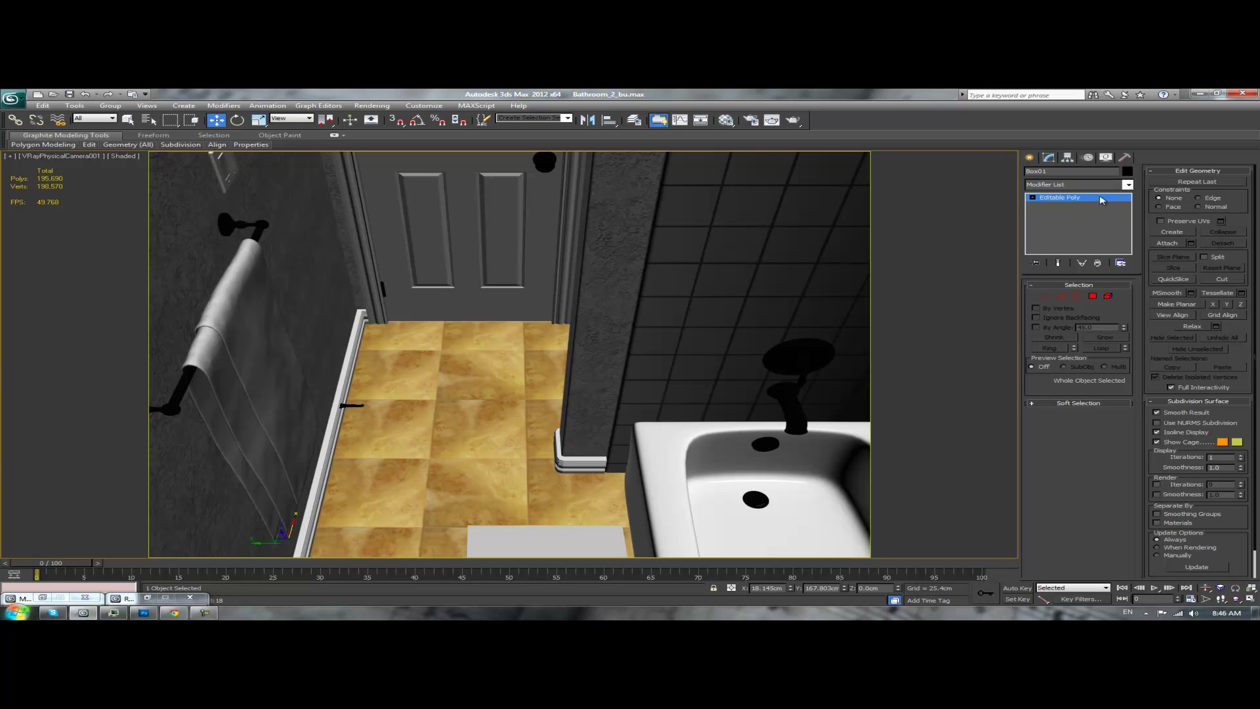
click(1128, 185)
scroll(1120, 289, down, 5)
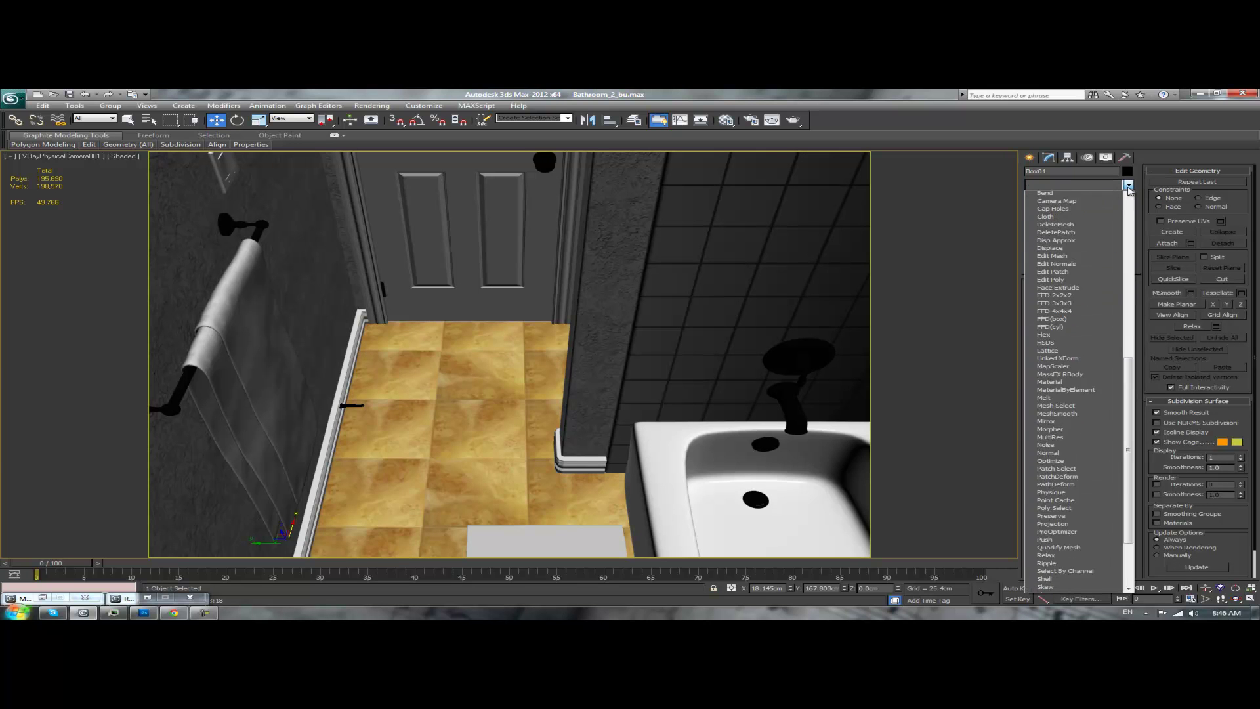
click(1055, 510)
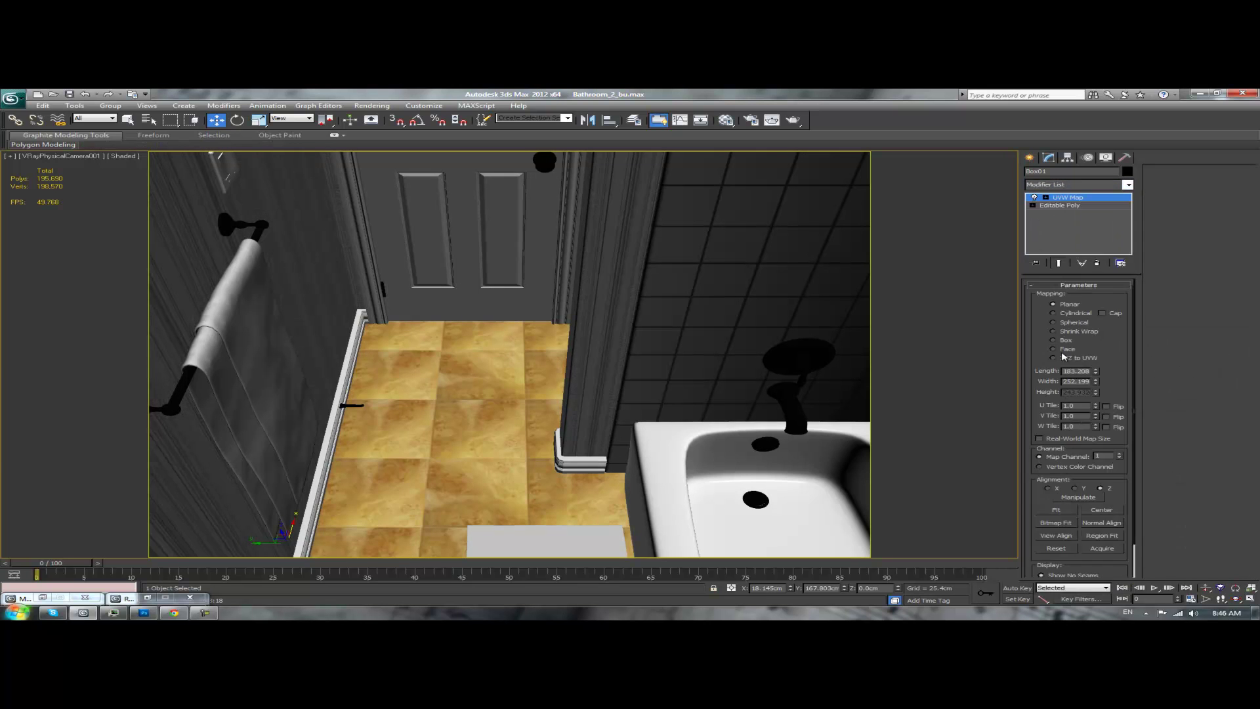
click(1054, 340)
right_click(1066, 197)
click(1087, 212)
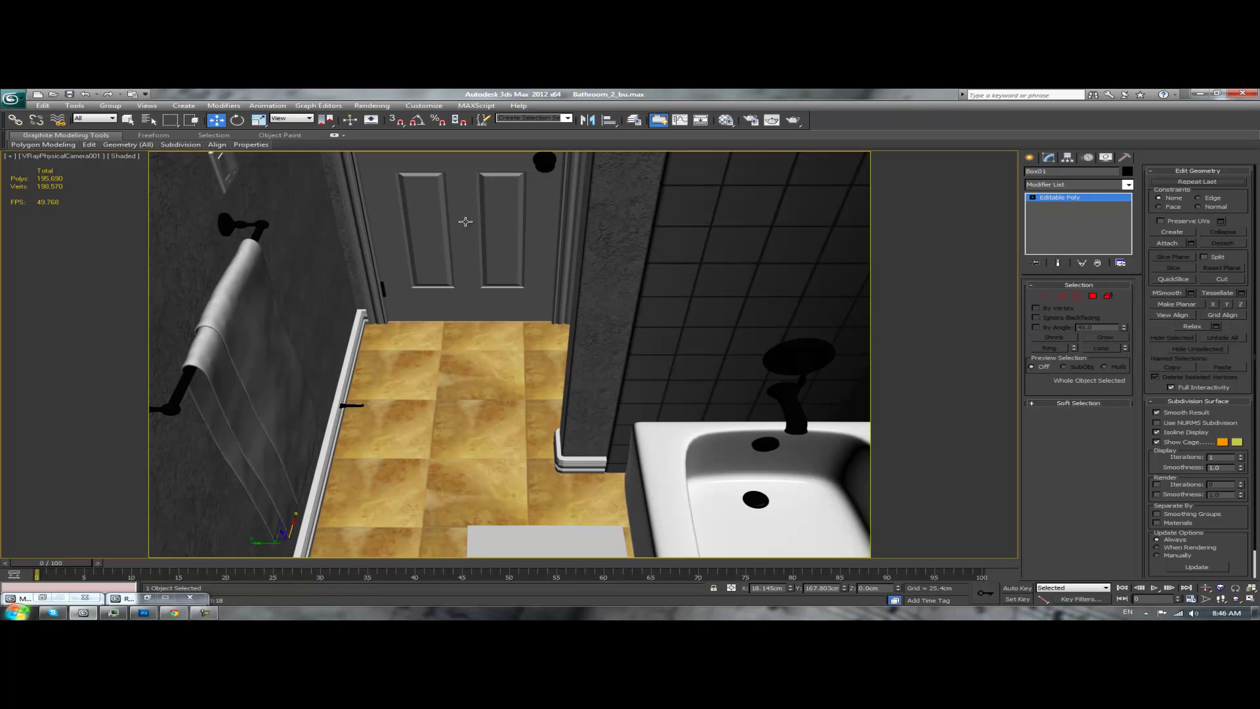
- Inspect the UVW Map modifier settings on the door and on the floor mat beside the bathtub
click(466, 221)
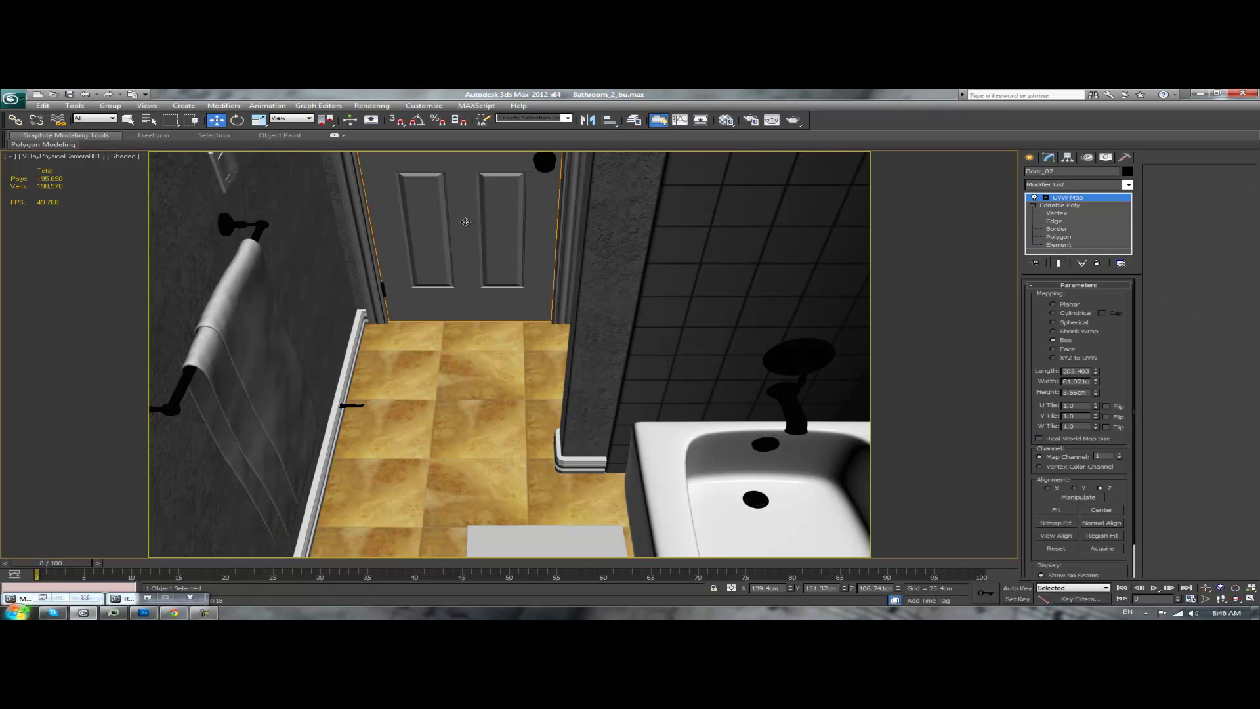
click(519, 534)
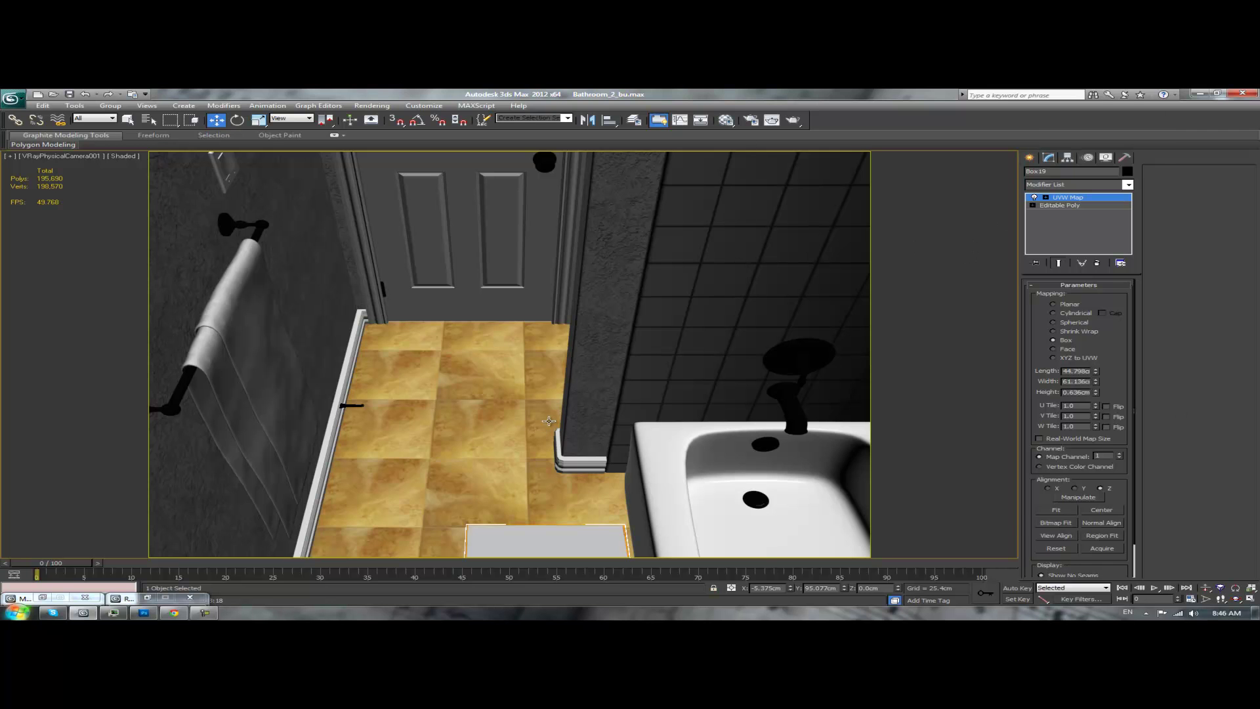
- Open the Towel material in the Material Editor and go up from its diffuse Falloff map to the main V-Ray parameters
key(m)
drag(1000, 120, 740, 162)
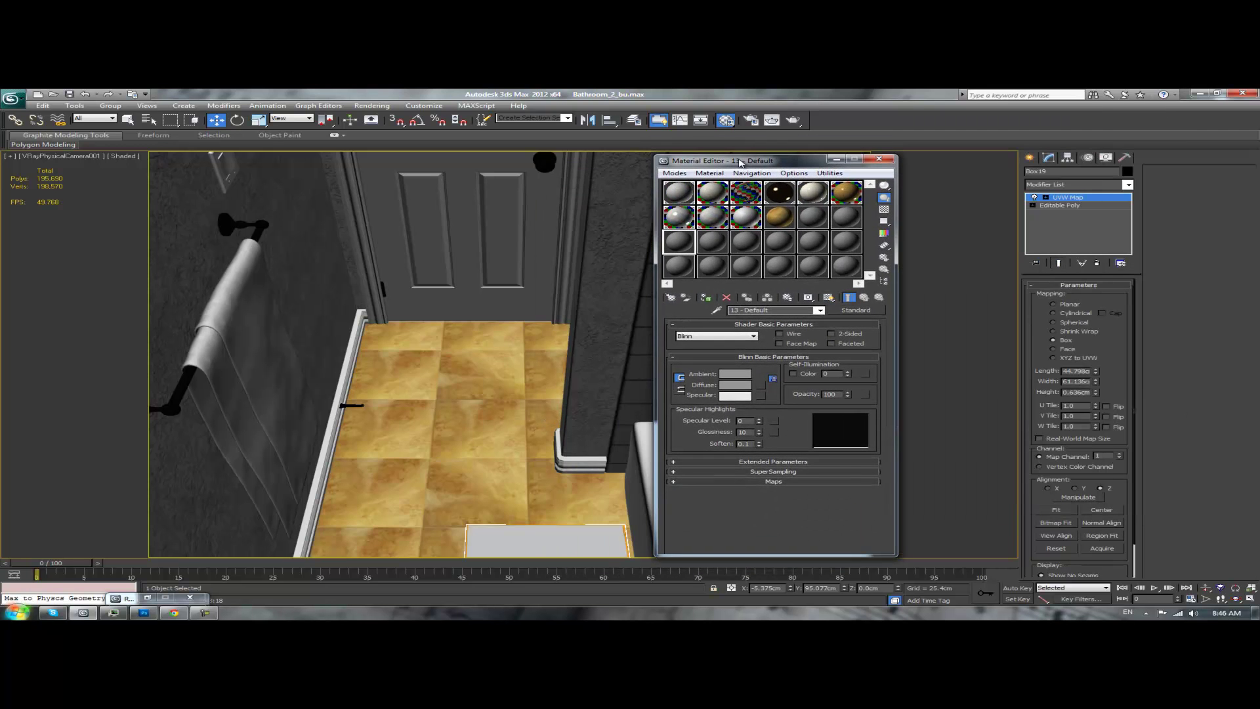
click(710, 193)
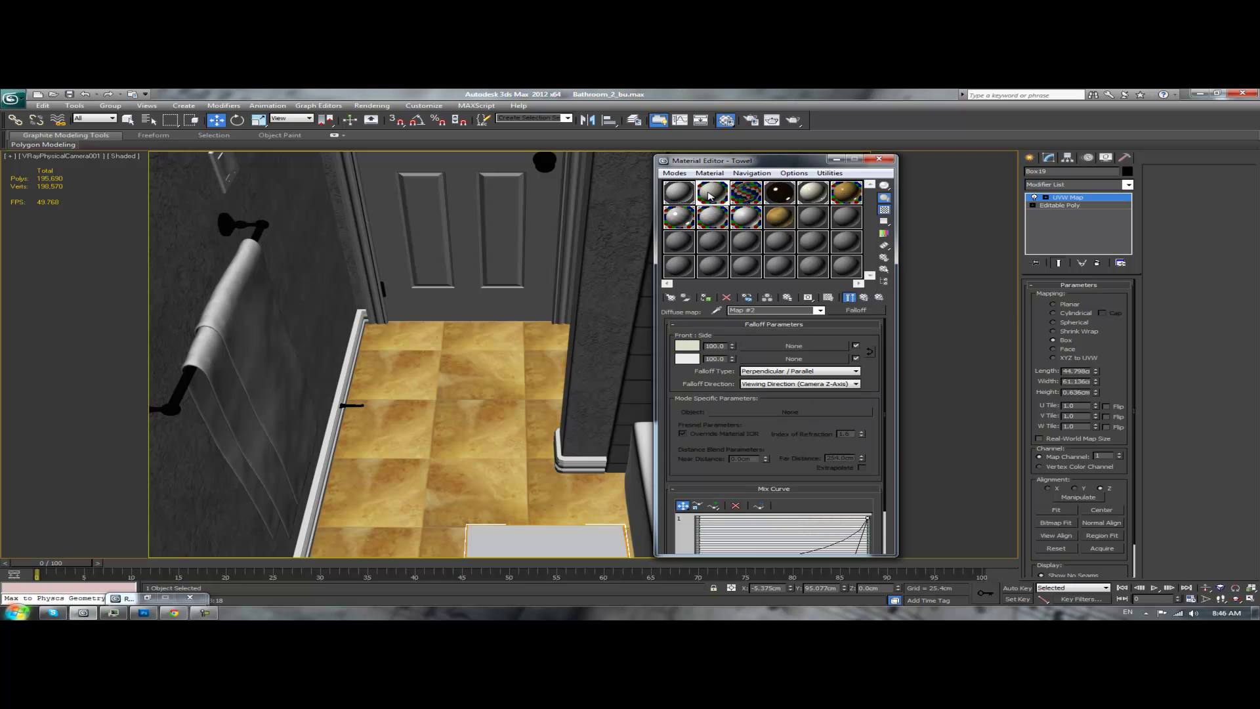
double_click(709, 195)
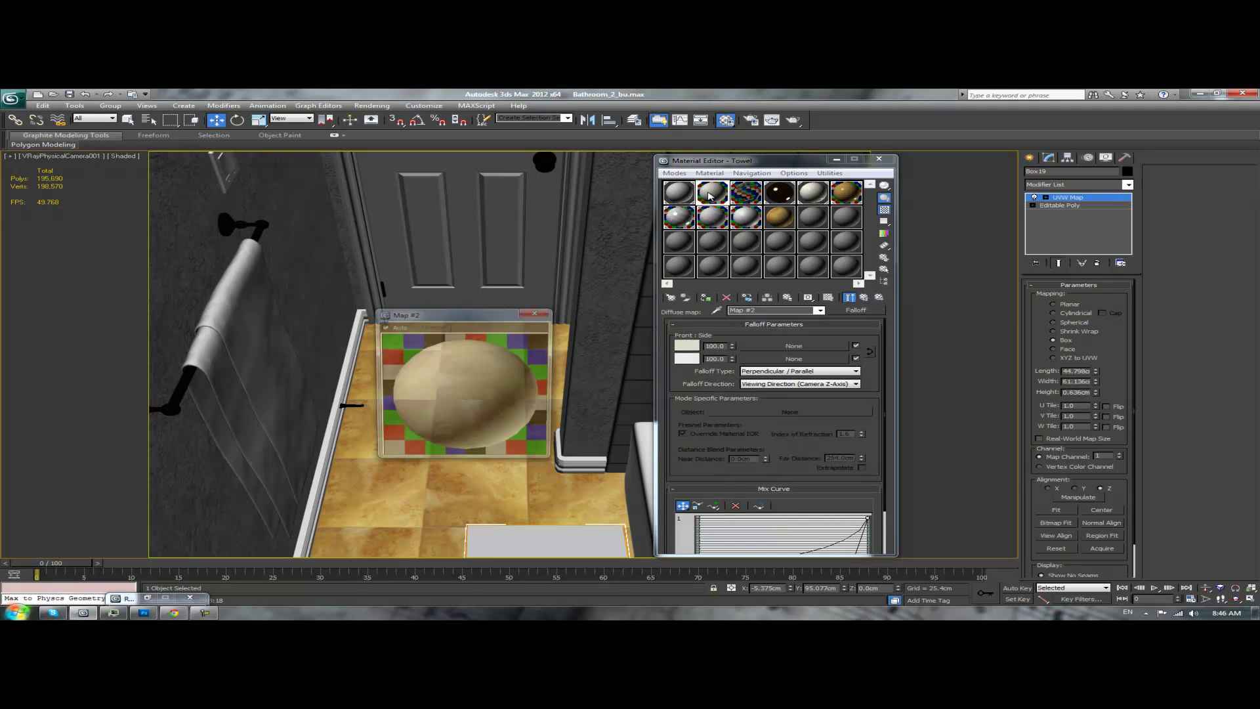
click(527, 312)
click(740, 194)
click(717, 194)
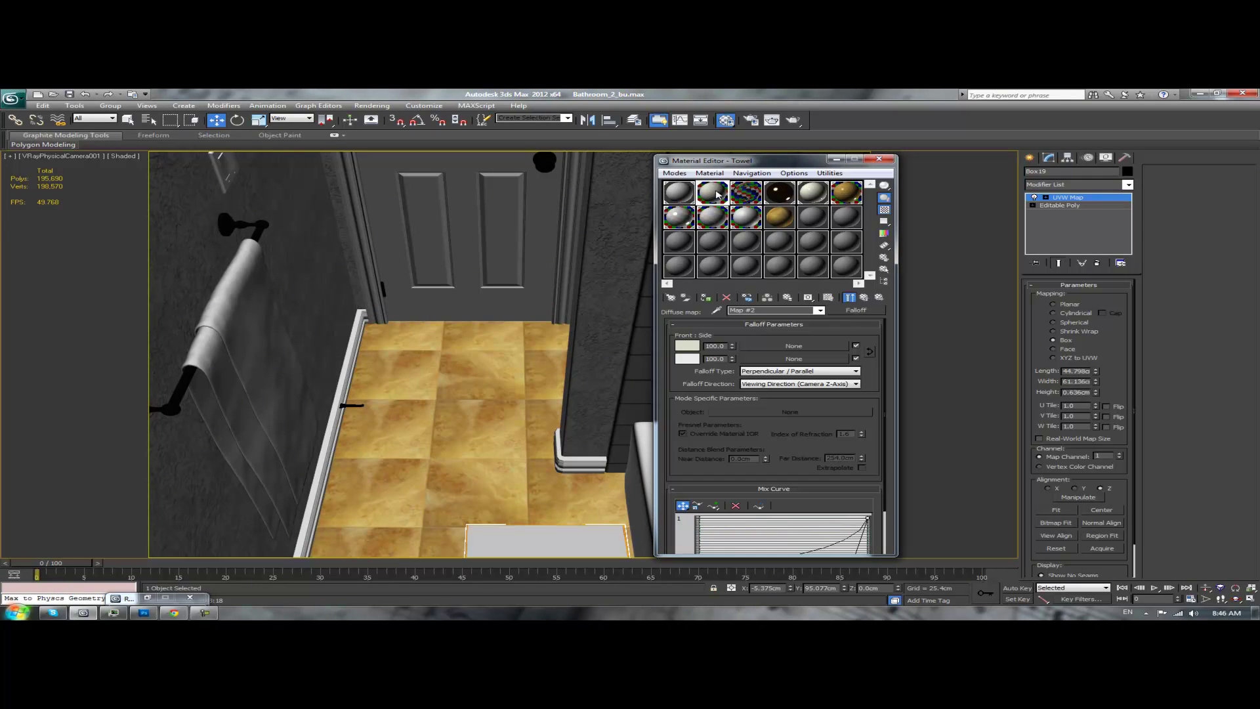
click(828, 298)
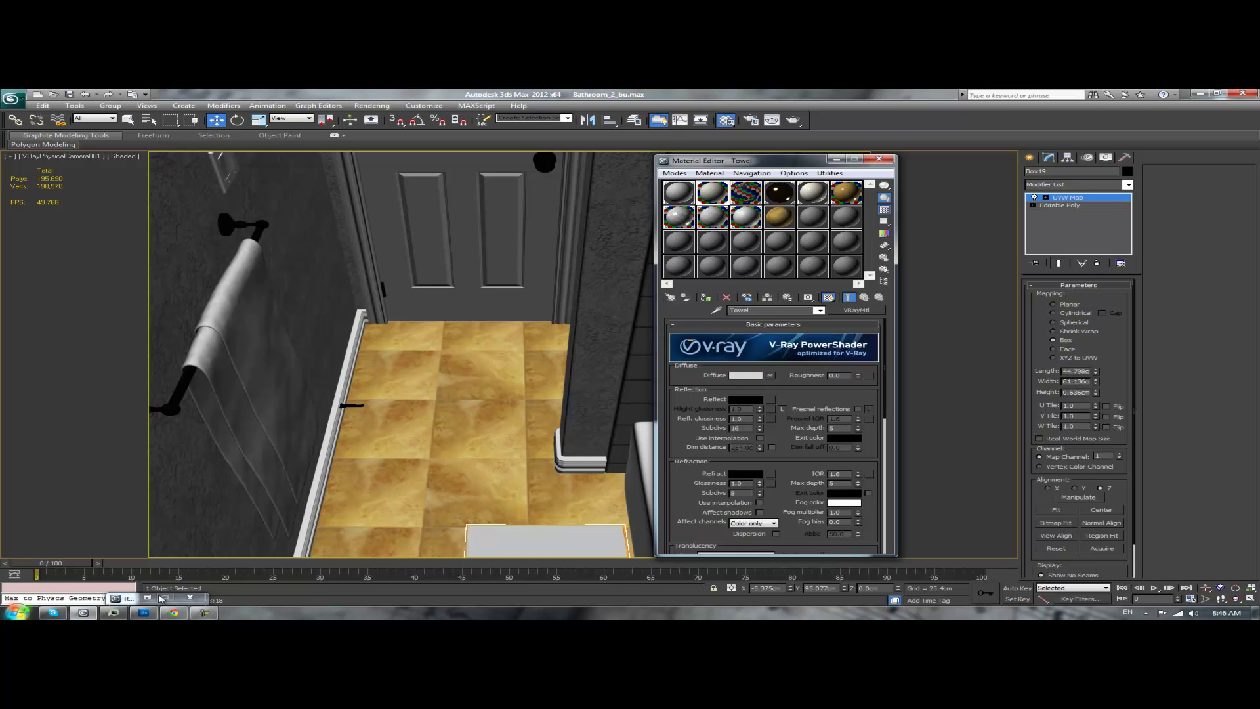
- Review the last V-Ray render of the bathroom from the render setup, and close both windows
key(F10)
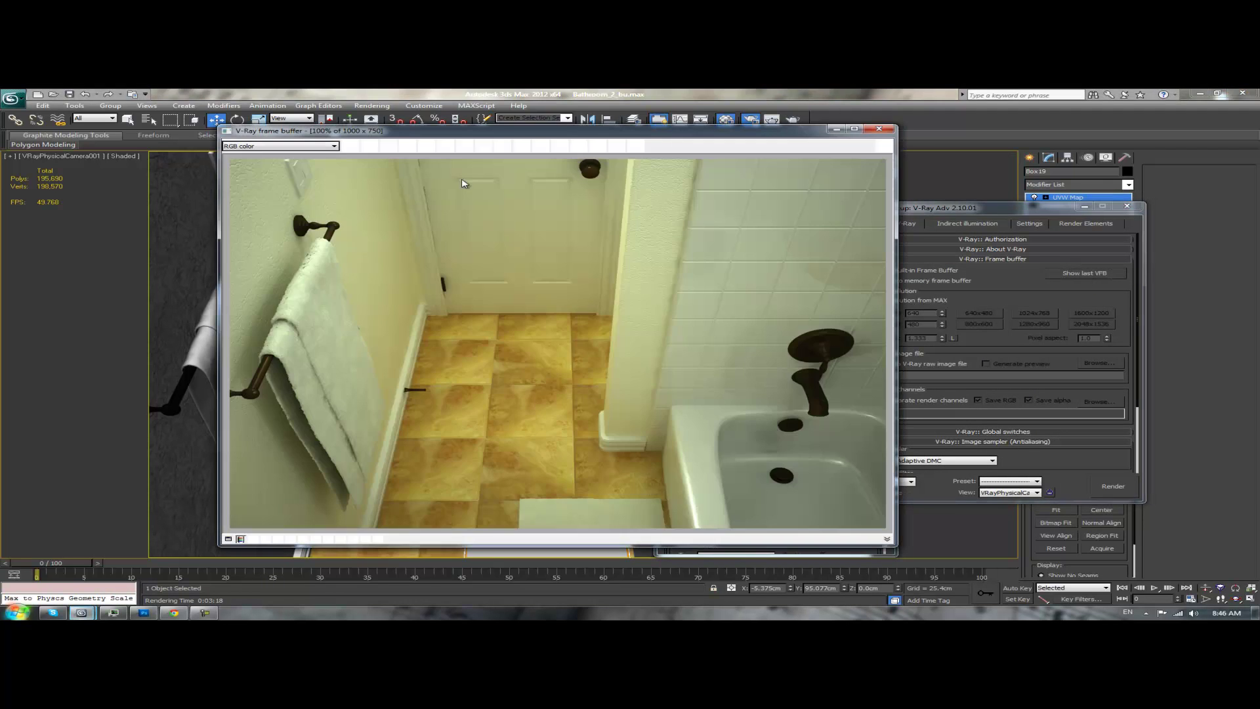
click(1084, 274)
drag(763, 127, 670, 126)
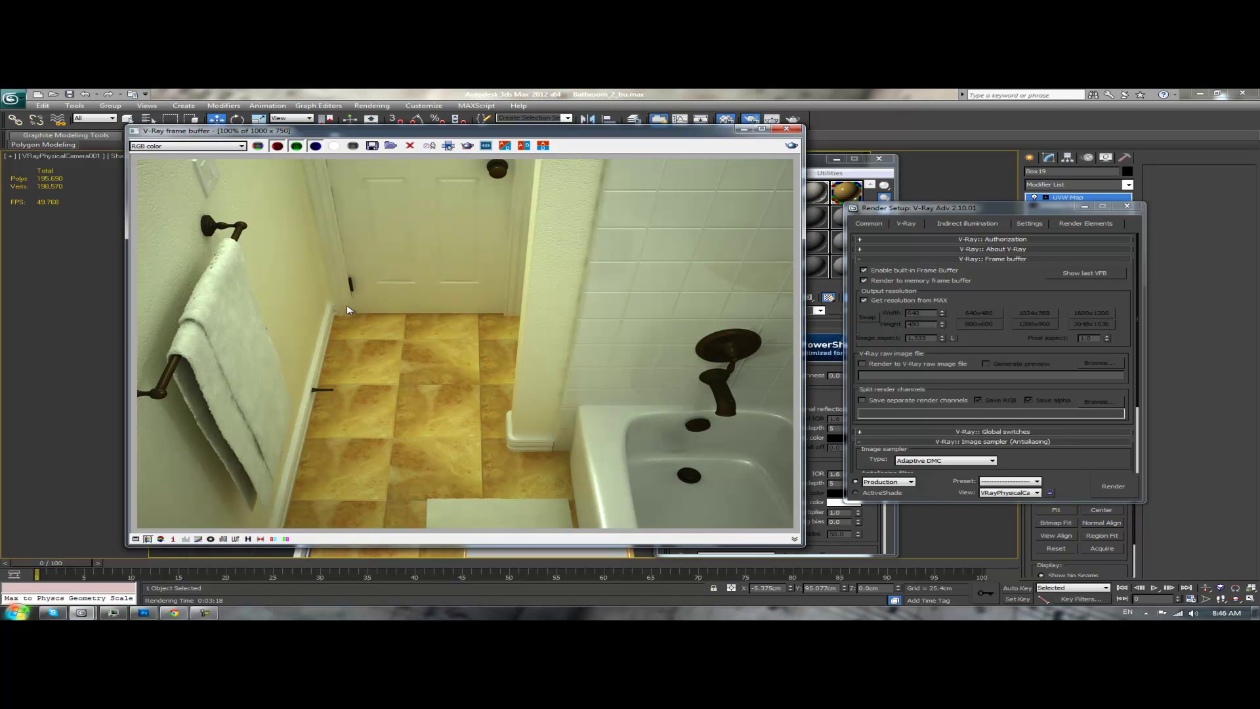
click(788, 128)
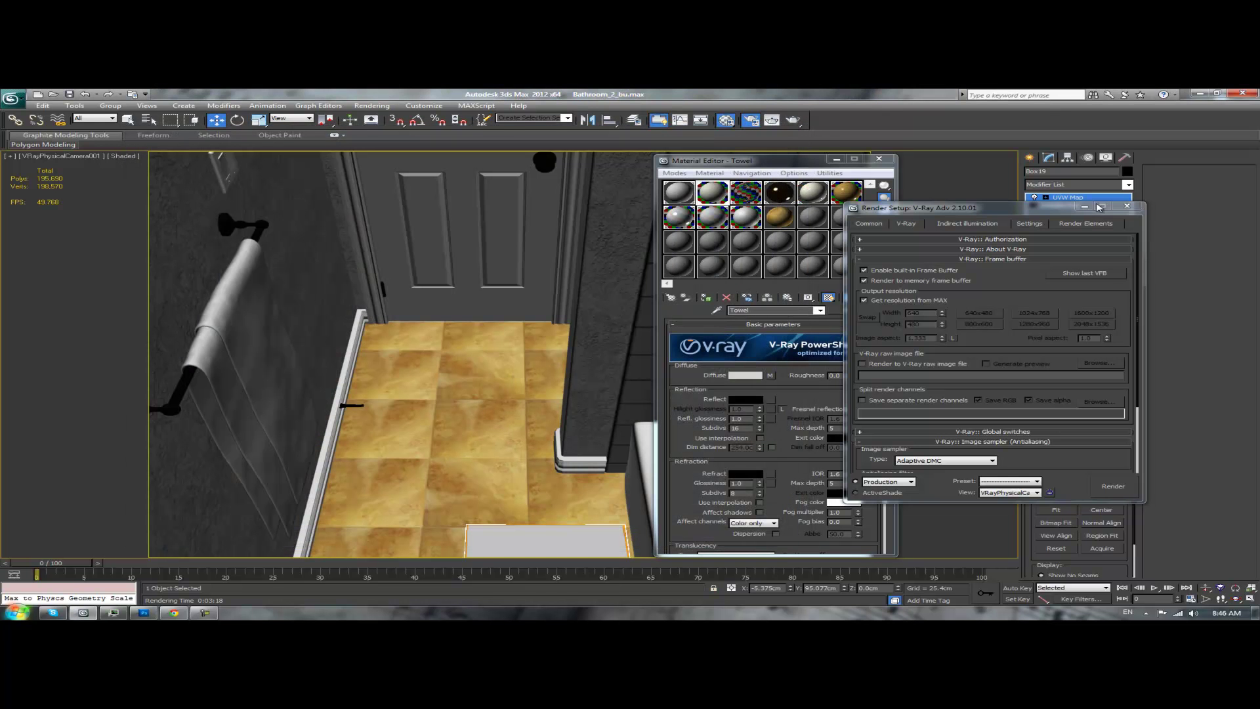
click(1126, 206)
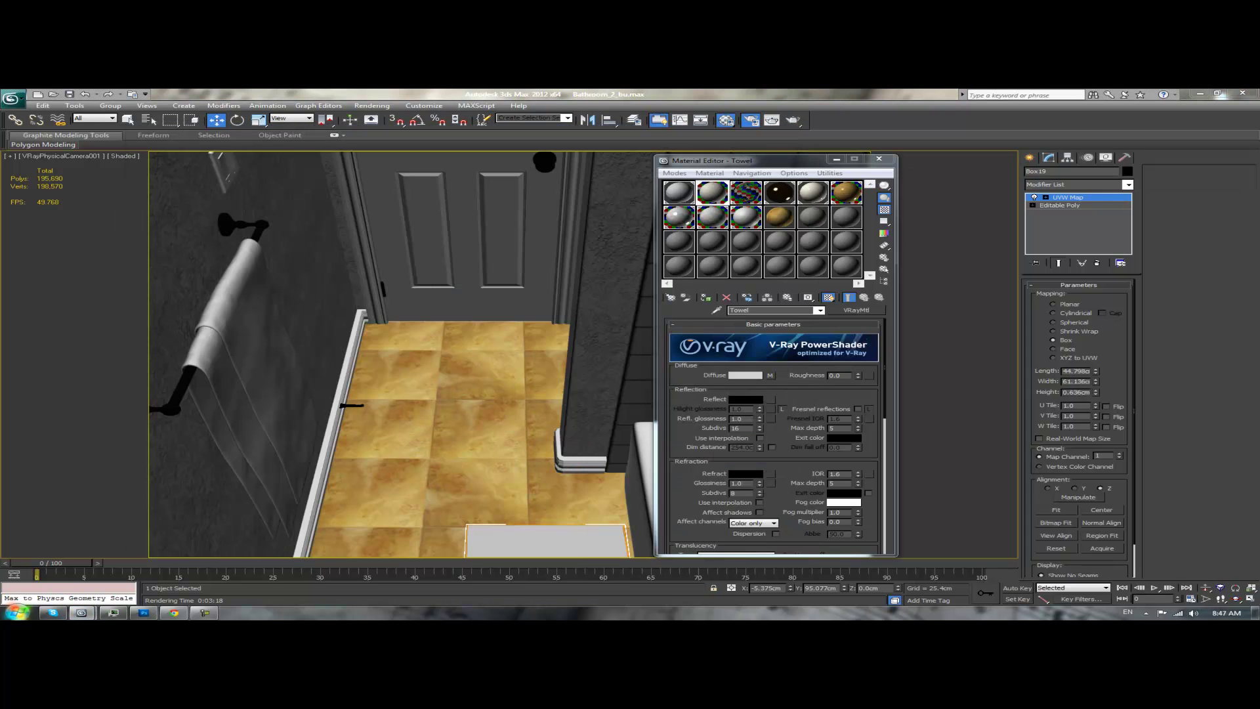
- Open the Towel material's displacement map, towel_bump.png, and view its image maximized
scroll(804, 398, down, 5)
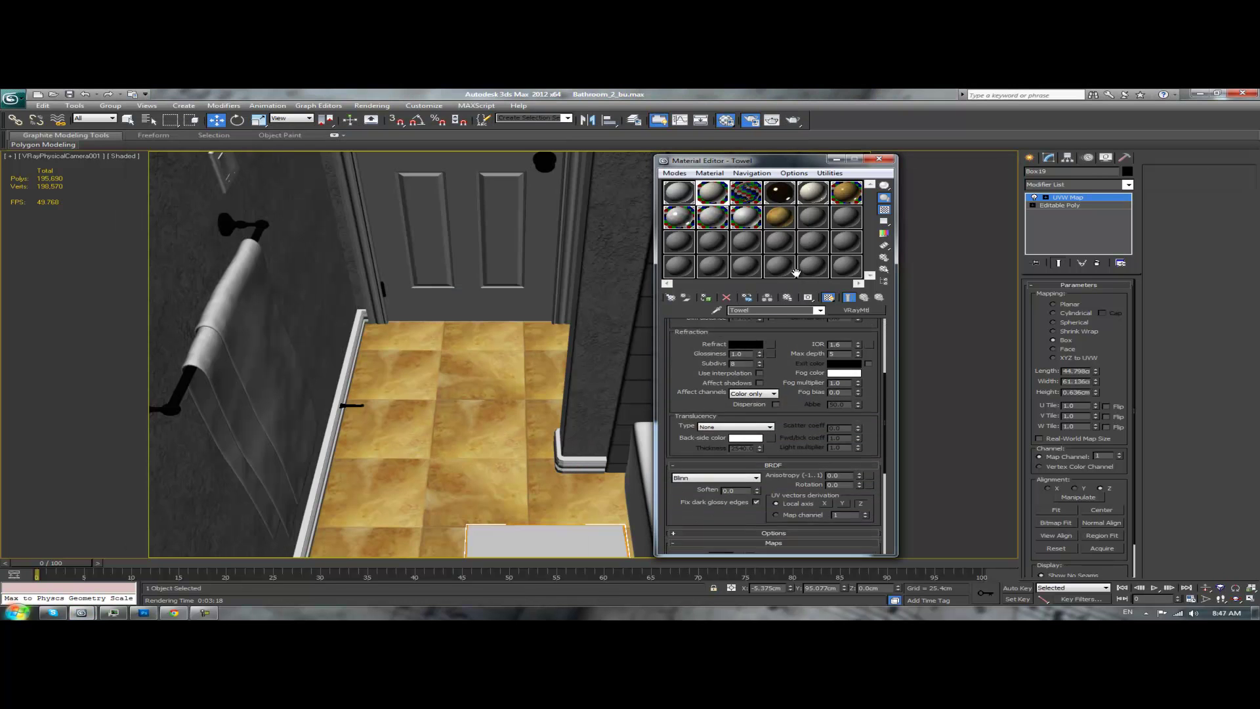
scroll(741, 435, down, 3)
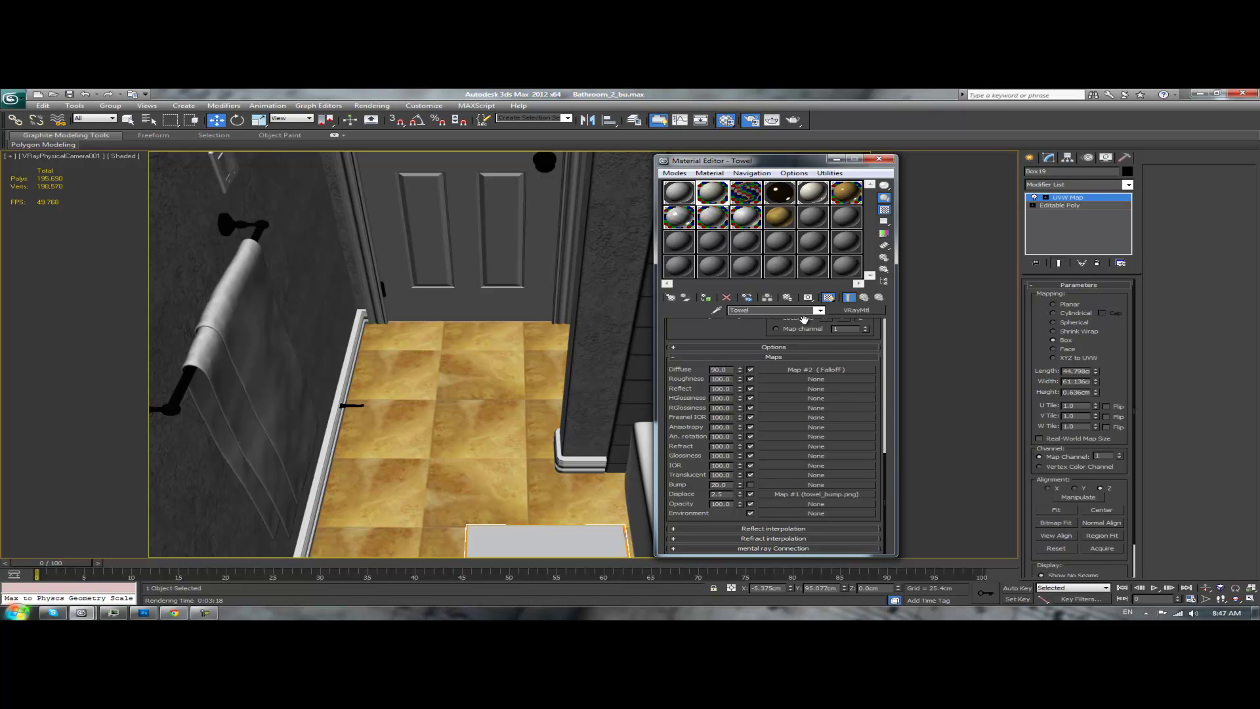
click(807, 494)
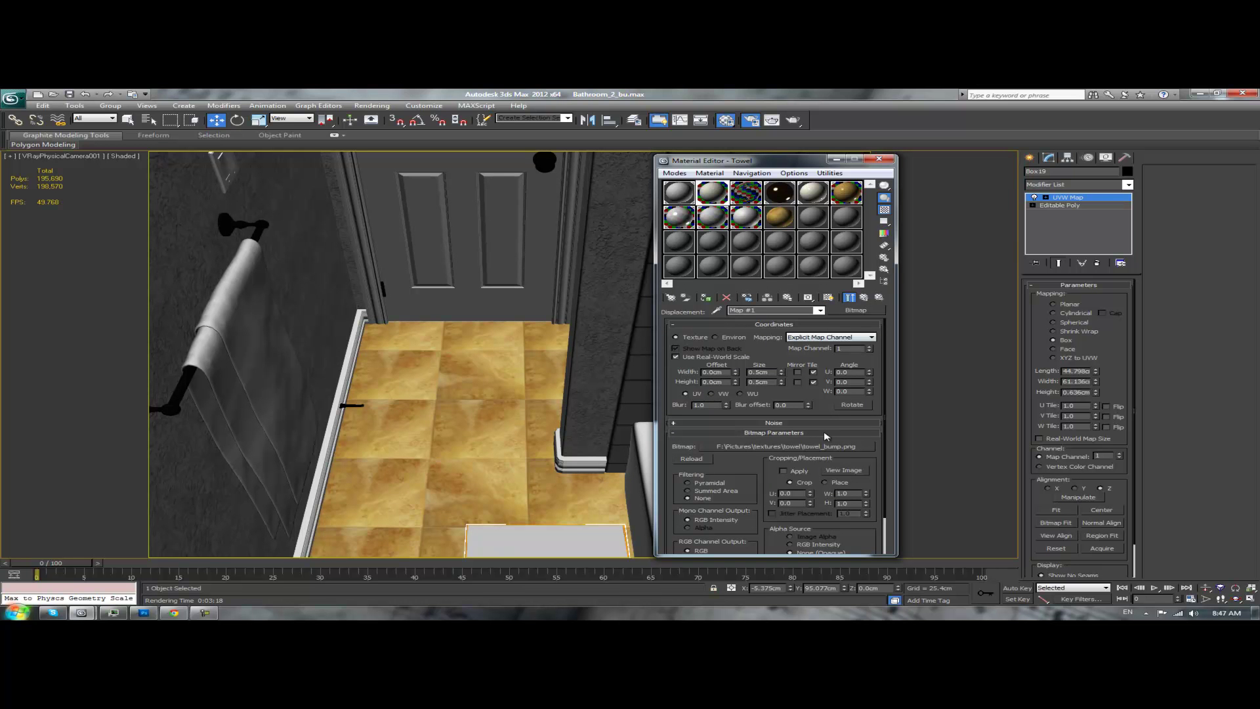
click(843, 470)
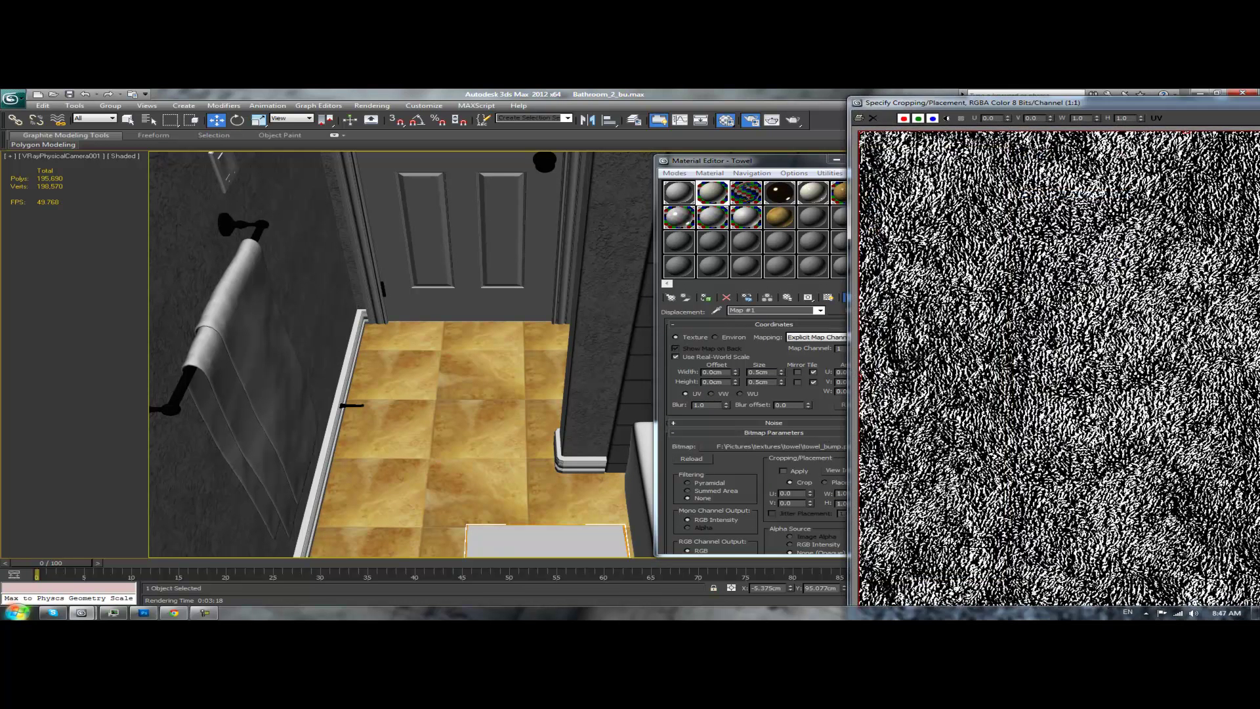
drag(1028, 106, 419, 101)
double_click(420, 102)
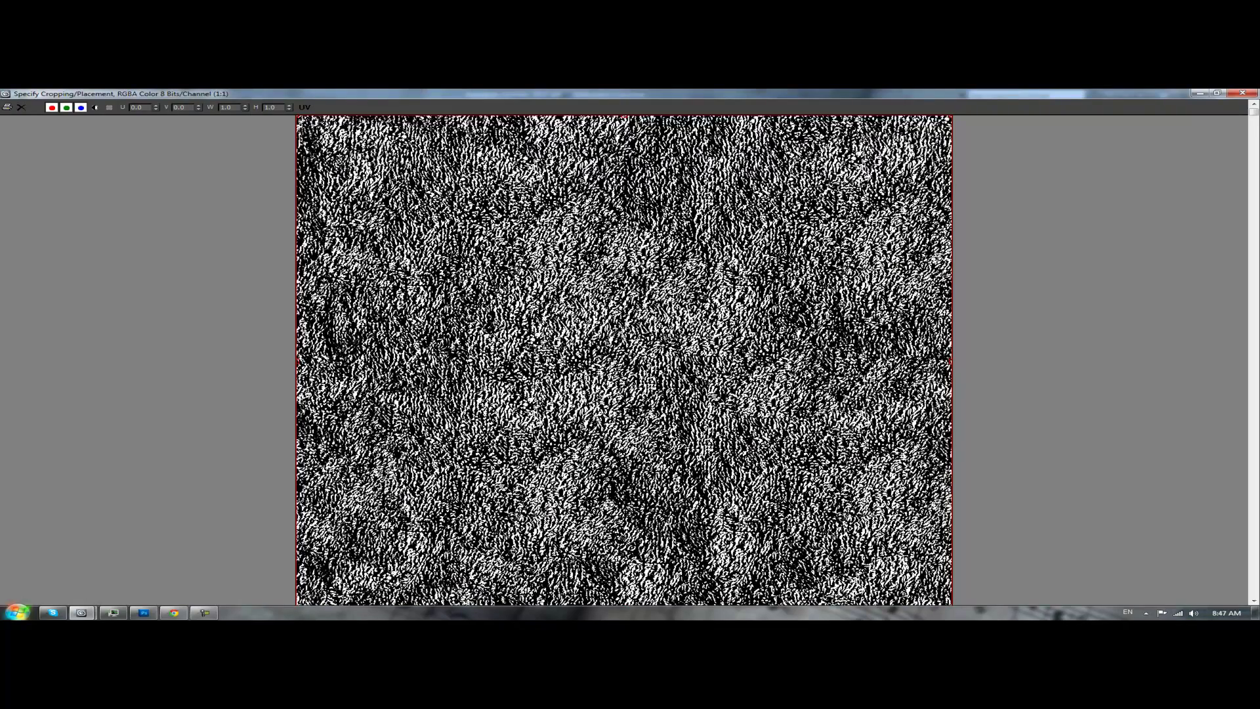
- Switch to Chrome, search Google Images for "towel", and browse the pictures
click(174, 612)
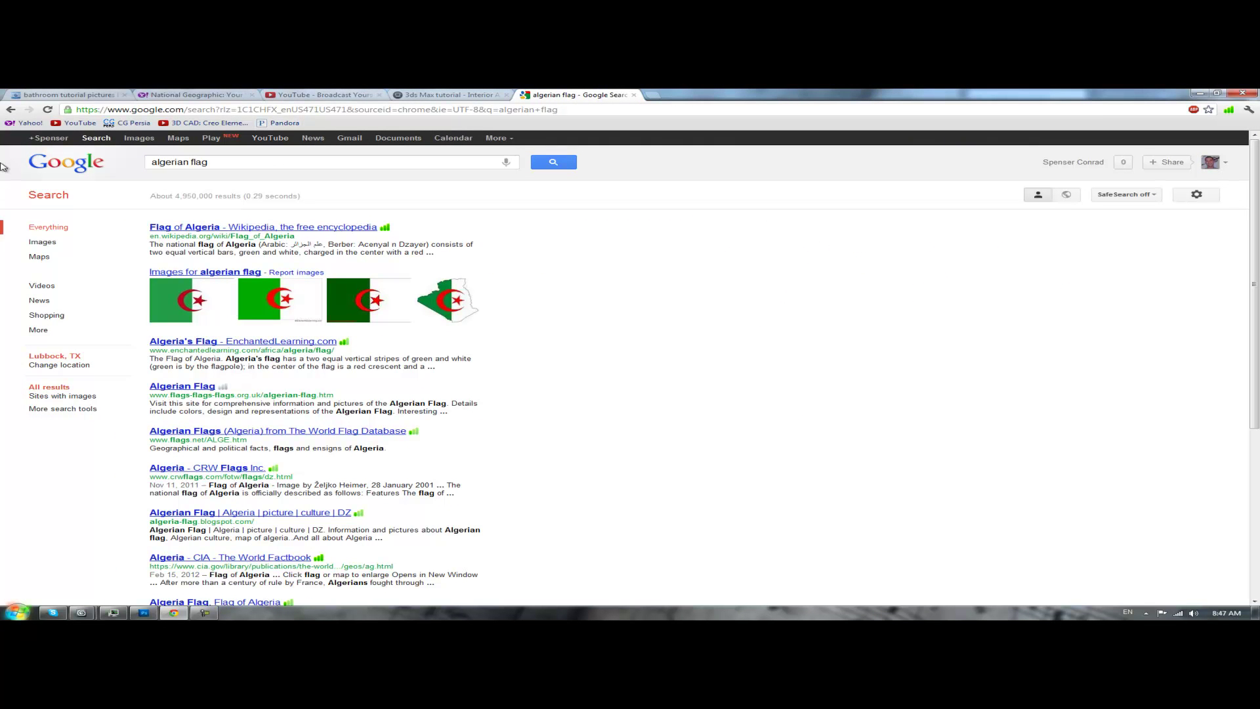
drag(244, 162, 2, 174)
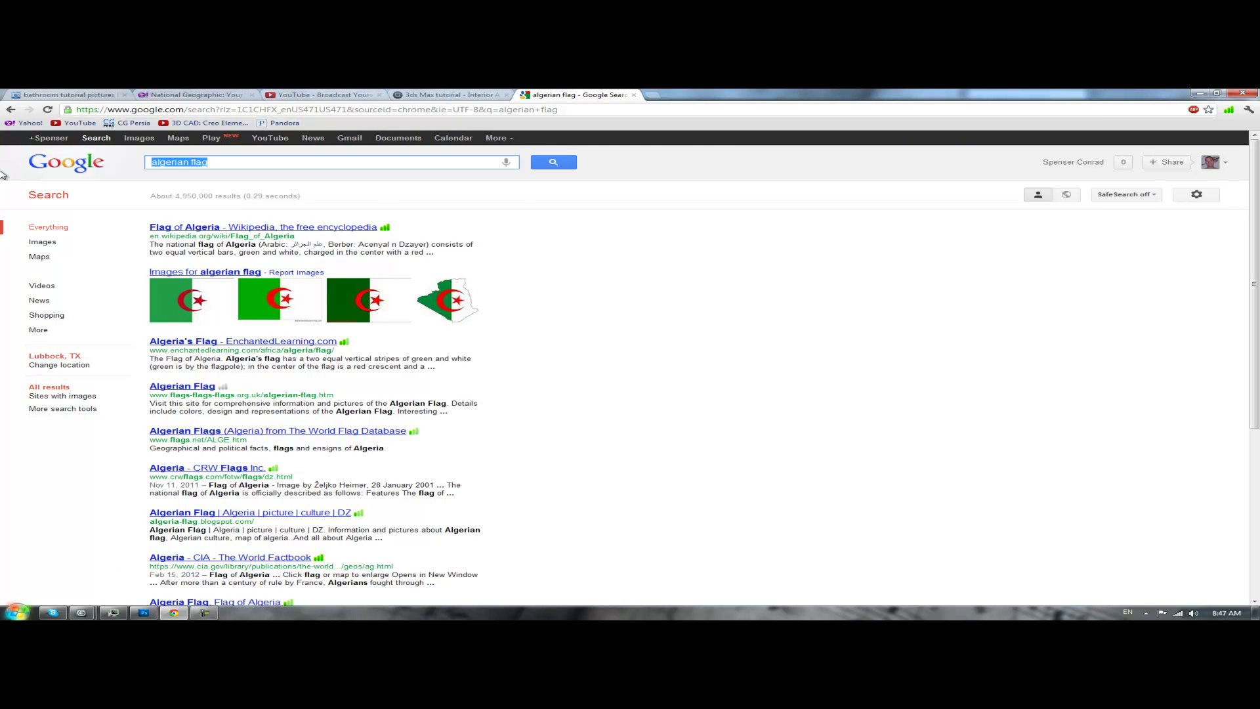
text(towel)
key(Return)
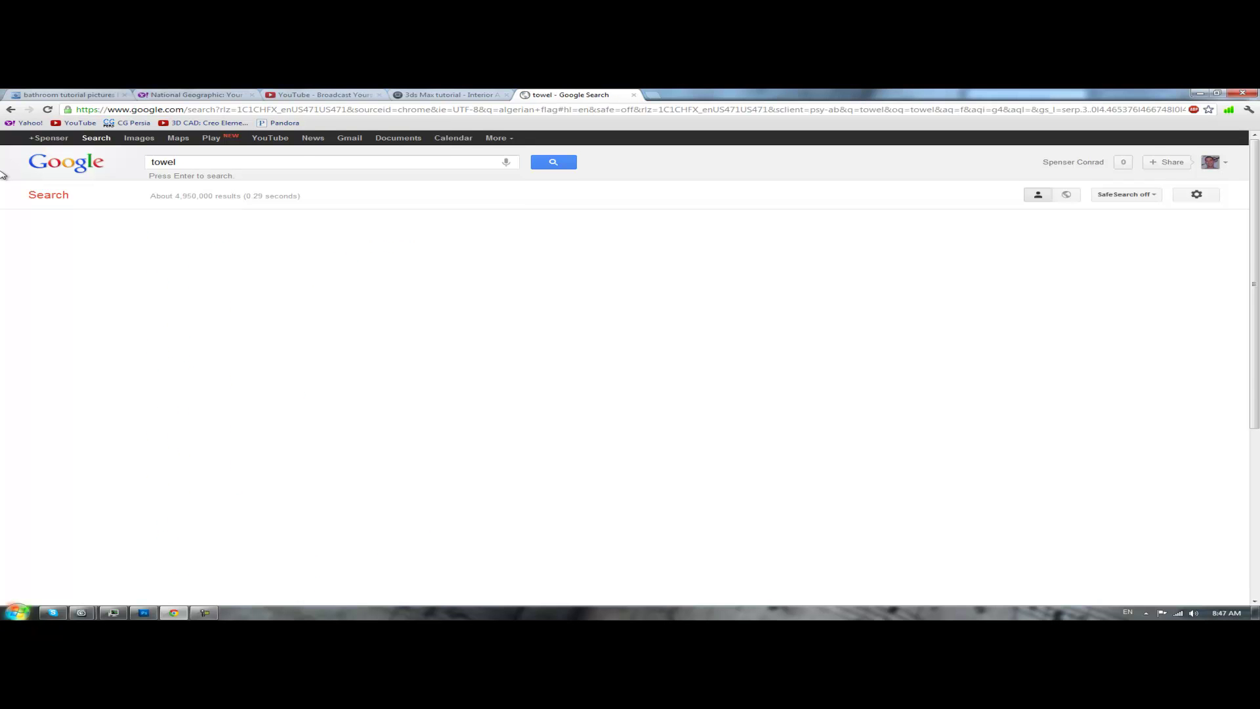
click(150, 139)
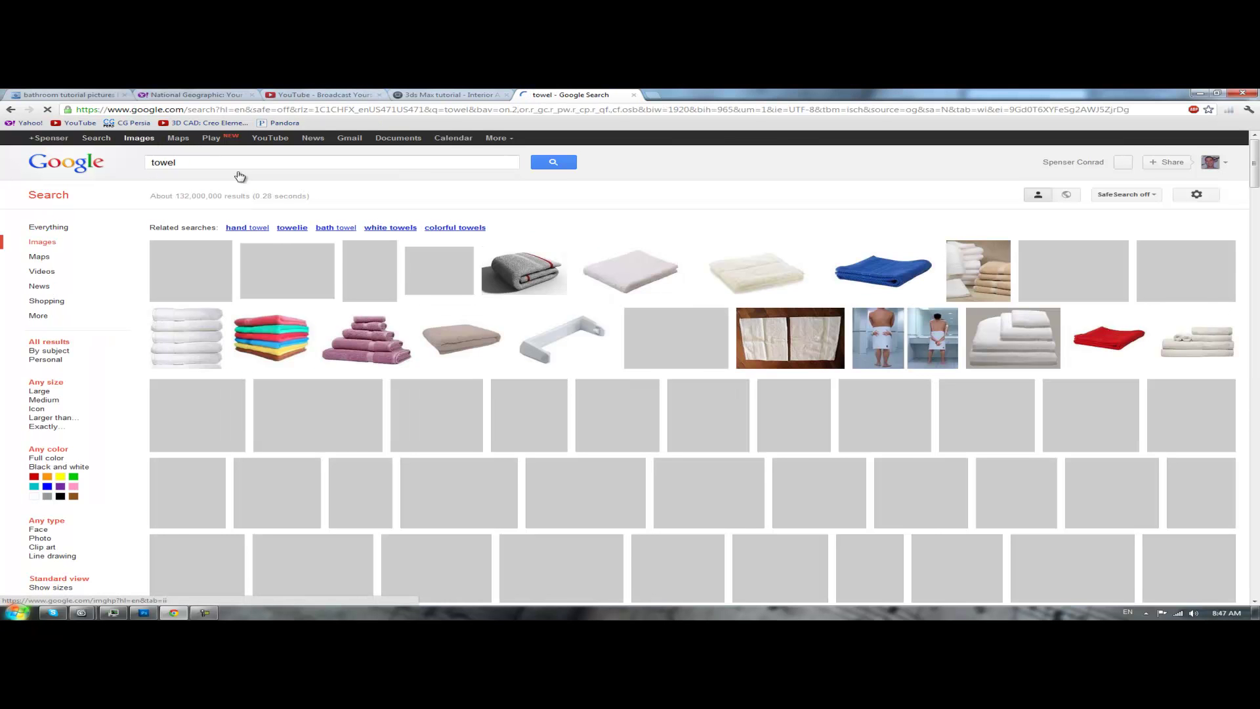
scroll(489, 221, down, 1)
scroll(575, 239, down, 5)
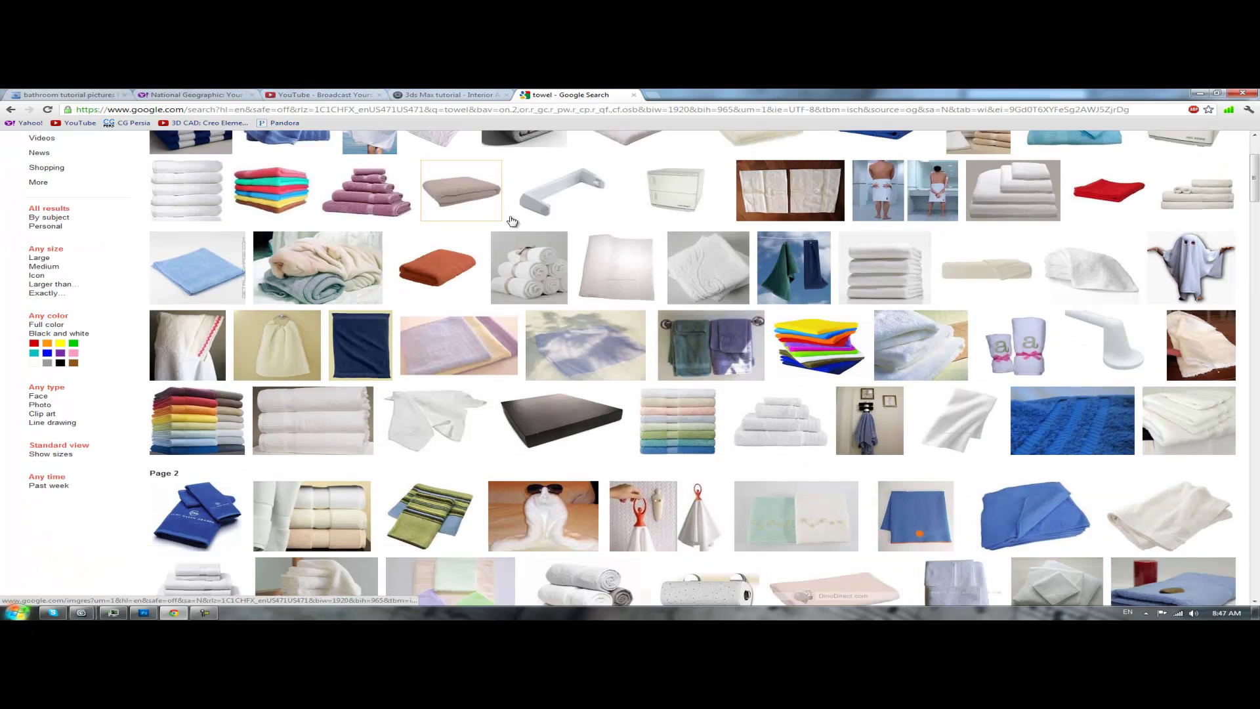
scroll(575, 238, up, 2)
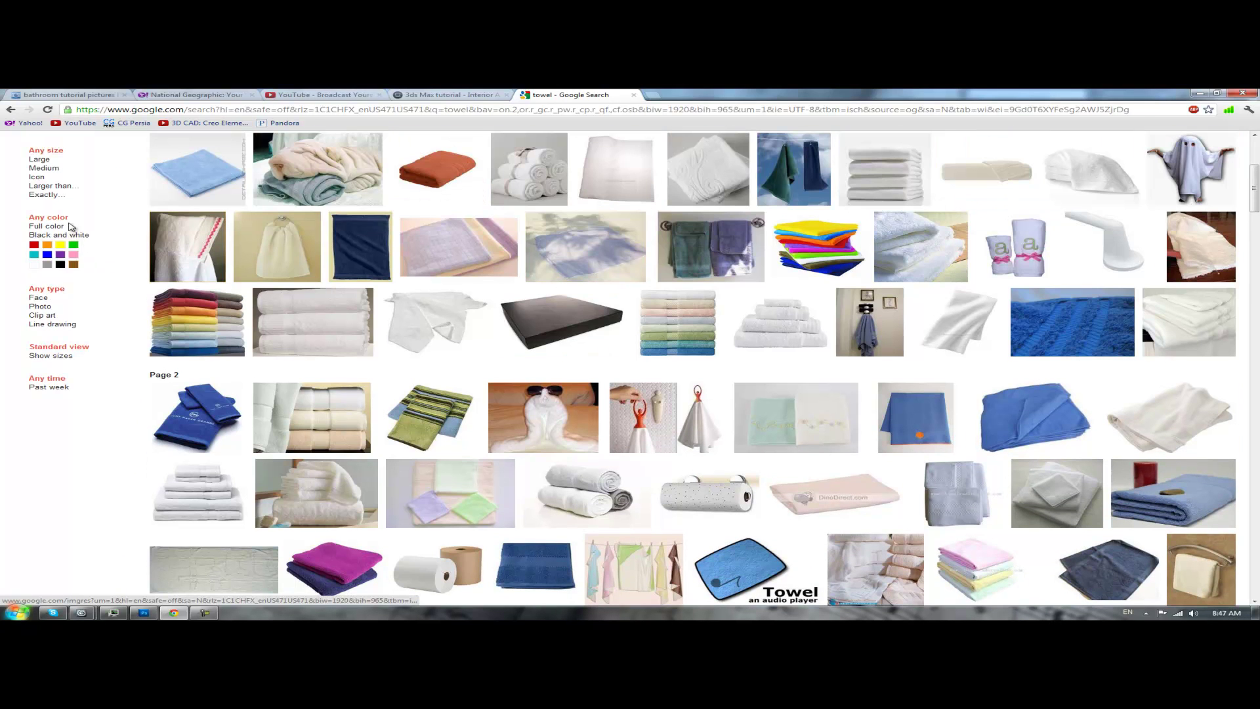
- Limit the towel images to those larger than 2 MP (1600×1200) and open the pink towel fabric close-up
click(40, 194)
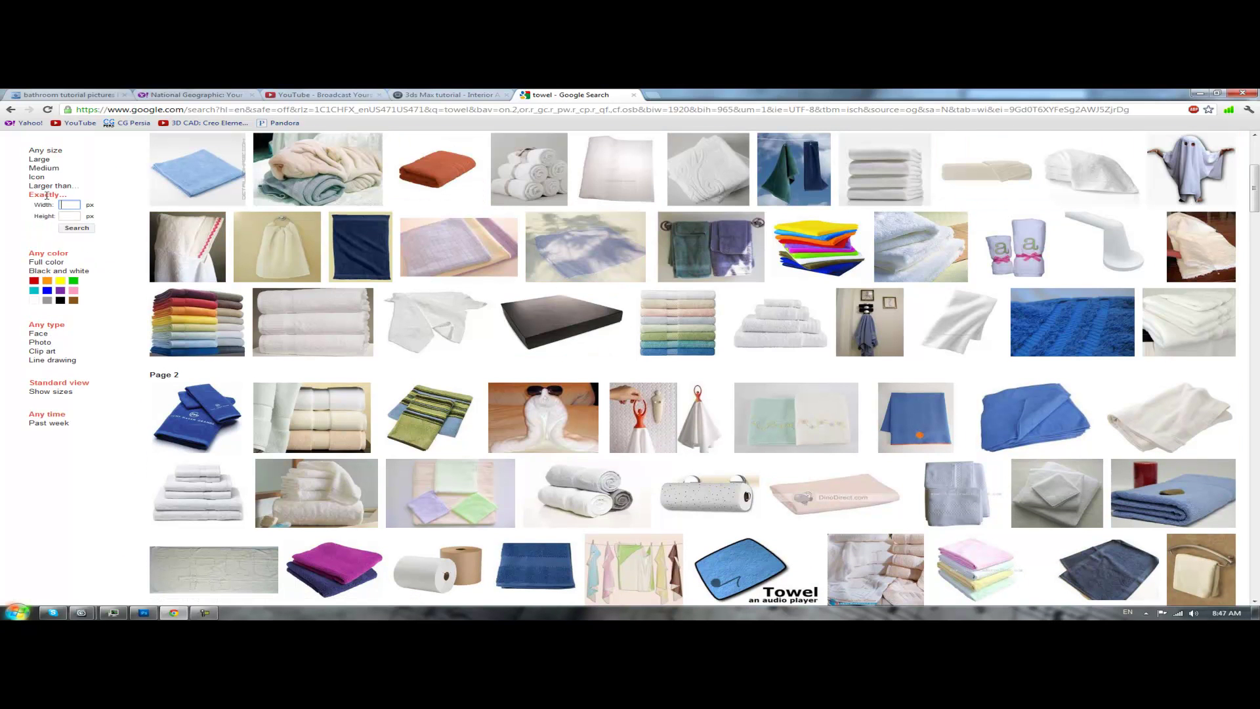
click(51, 186)
click(66, 196)
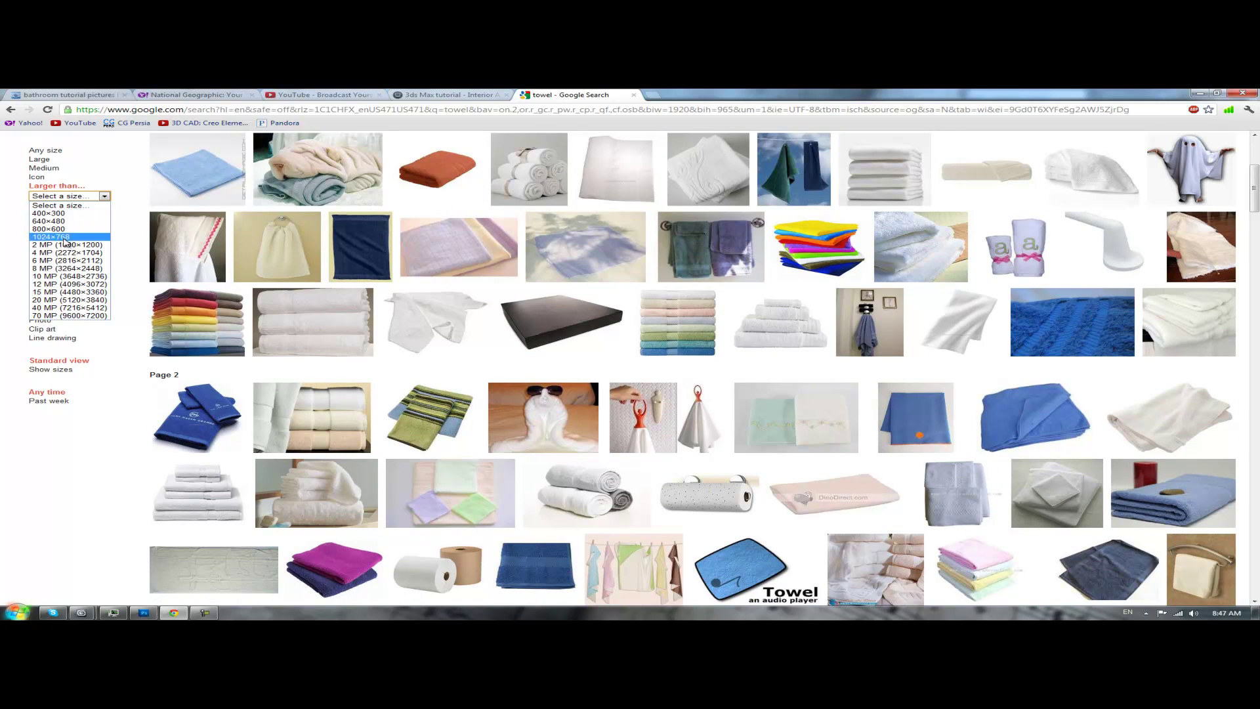
click(66, 244)
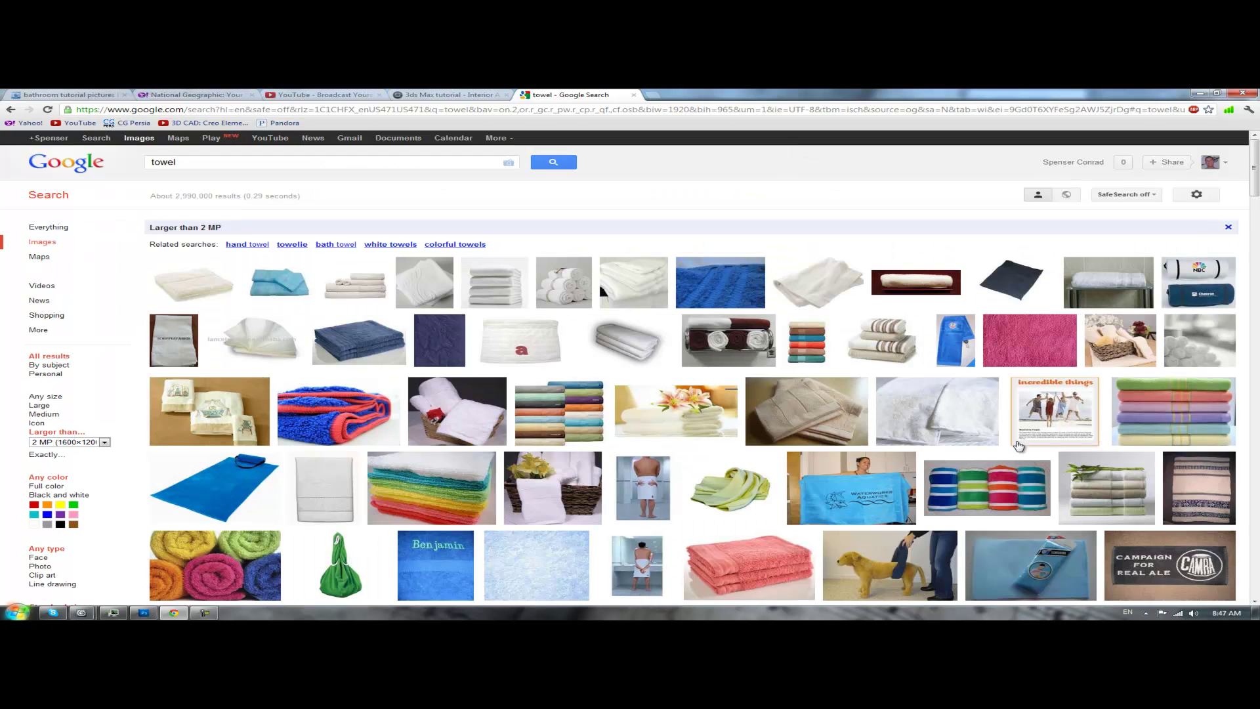
click(1040, 361)
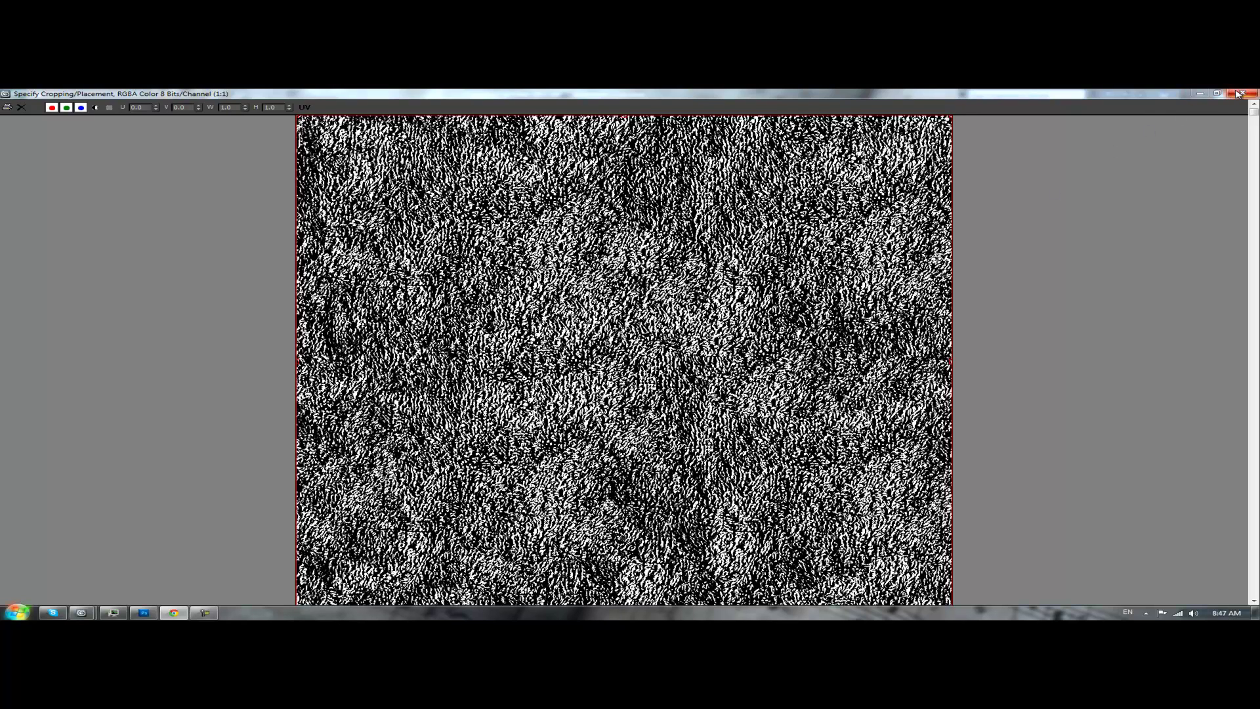
- Show the towel_bump.png displacement map in the viewport and return to the Towel material's main settings
click(1200, 93)
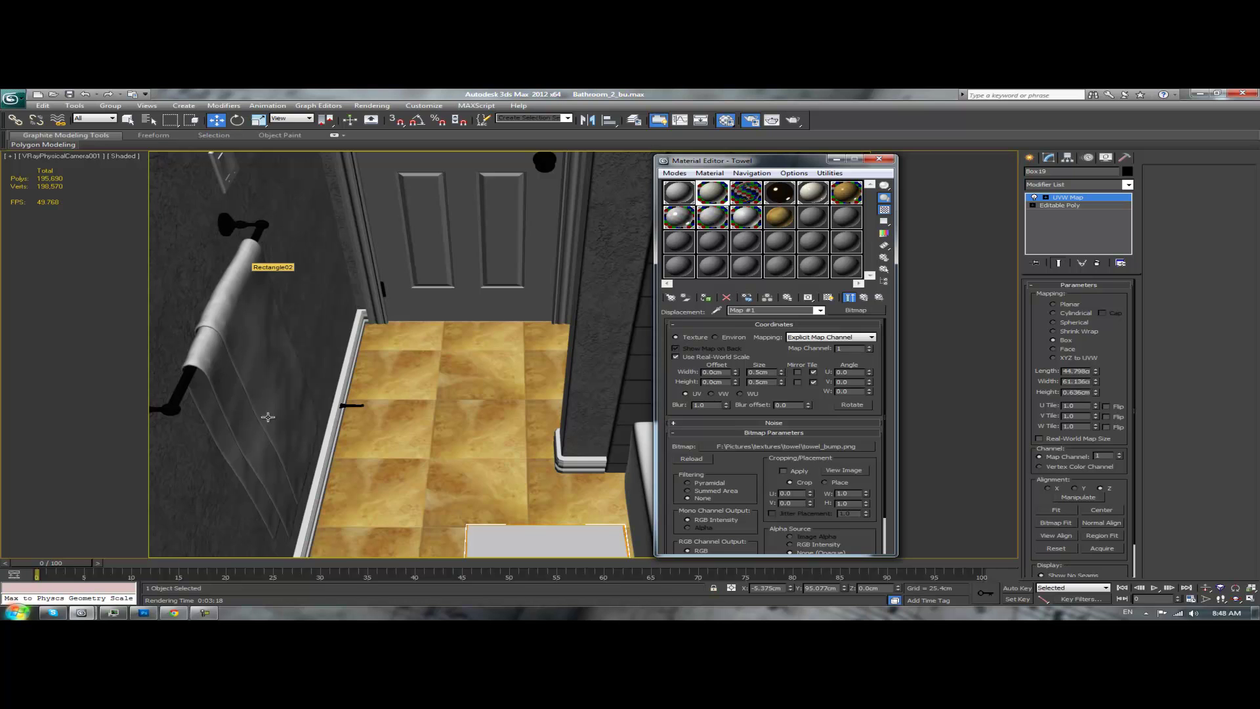
click(830, 298)
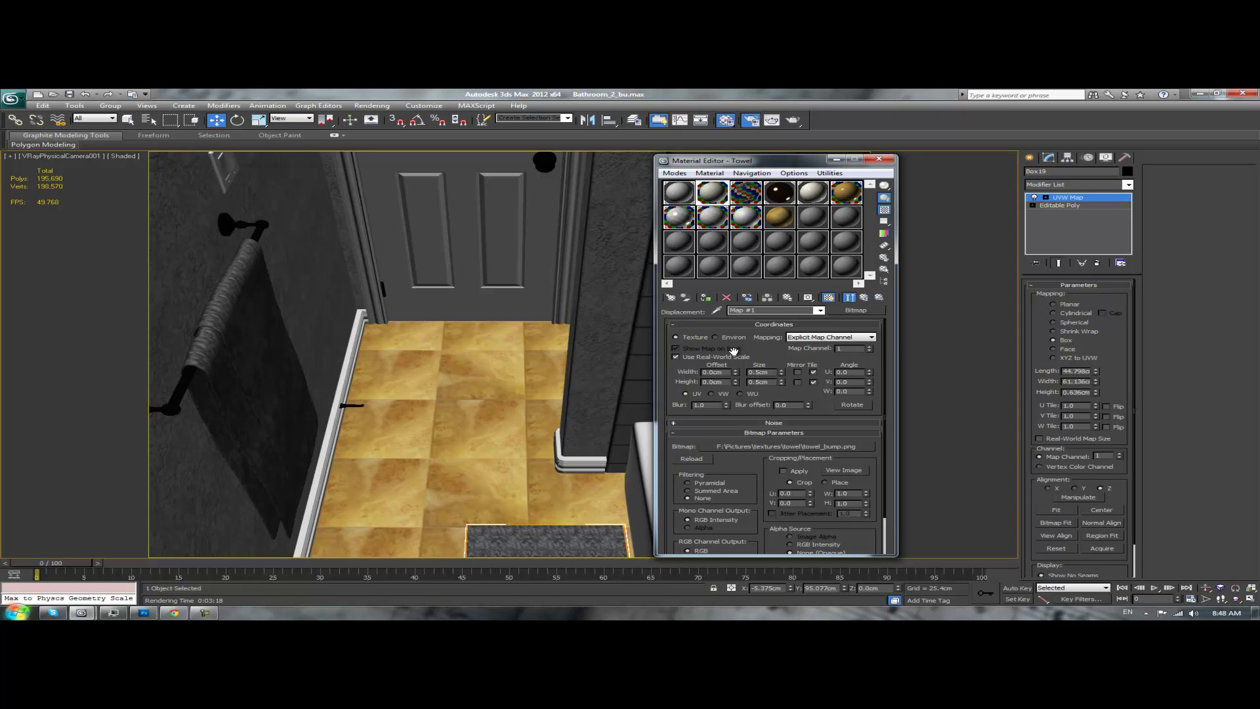
click(864, 298)
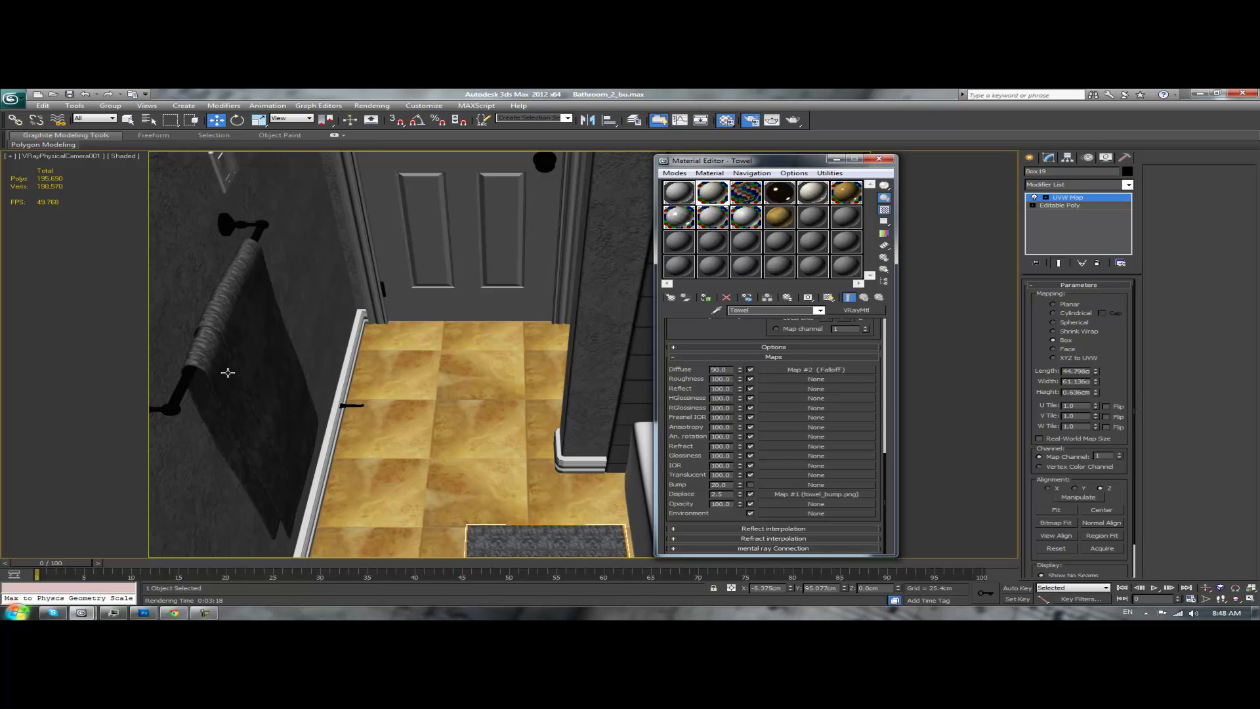
- Look at the towel in the V-Ray frame buffer's bathroom render, and move the frame buffer out of the way
drag(700, 333, 686, 423)
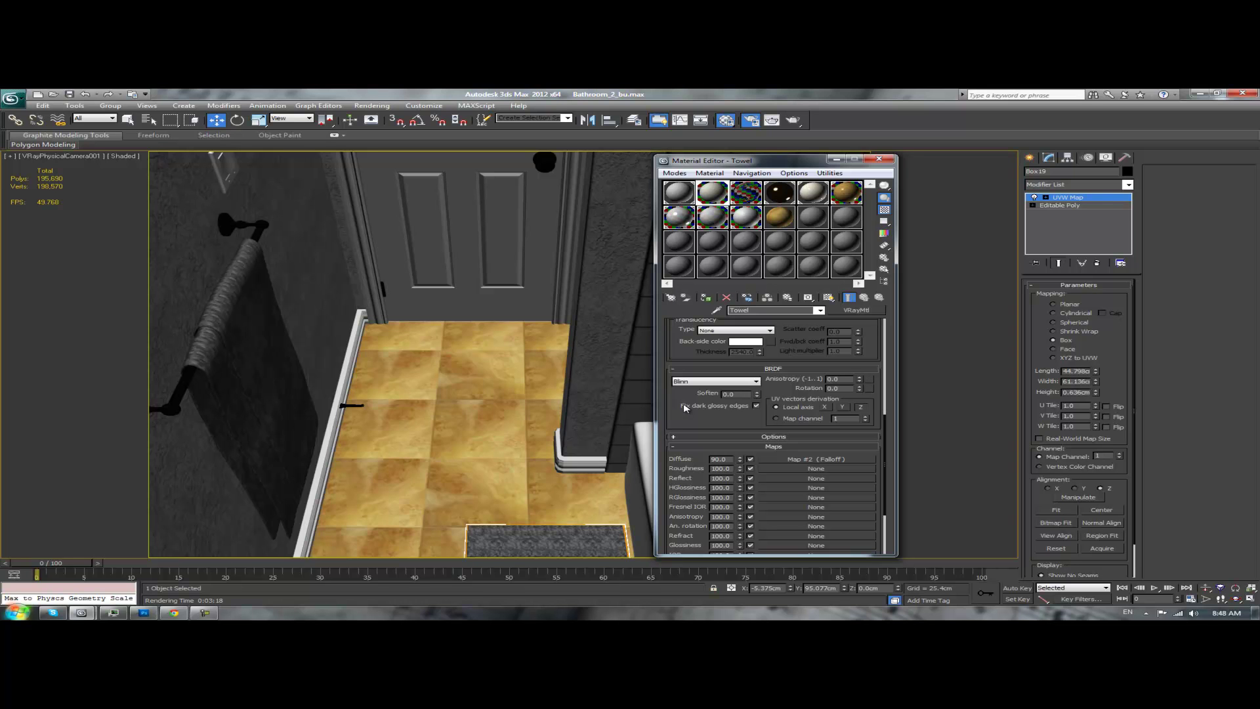
drag(1259, 158, 618, 137)
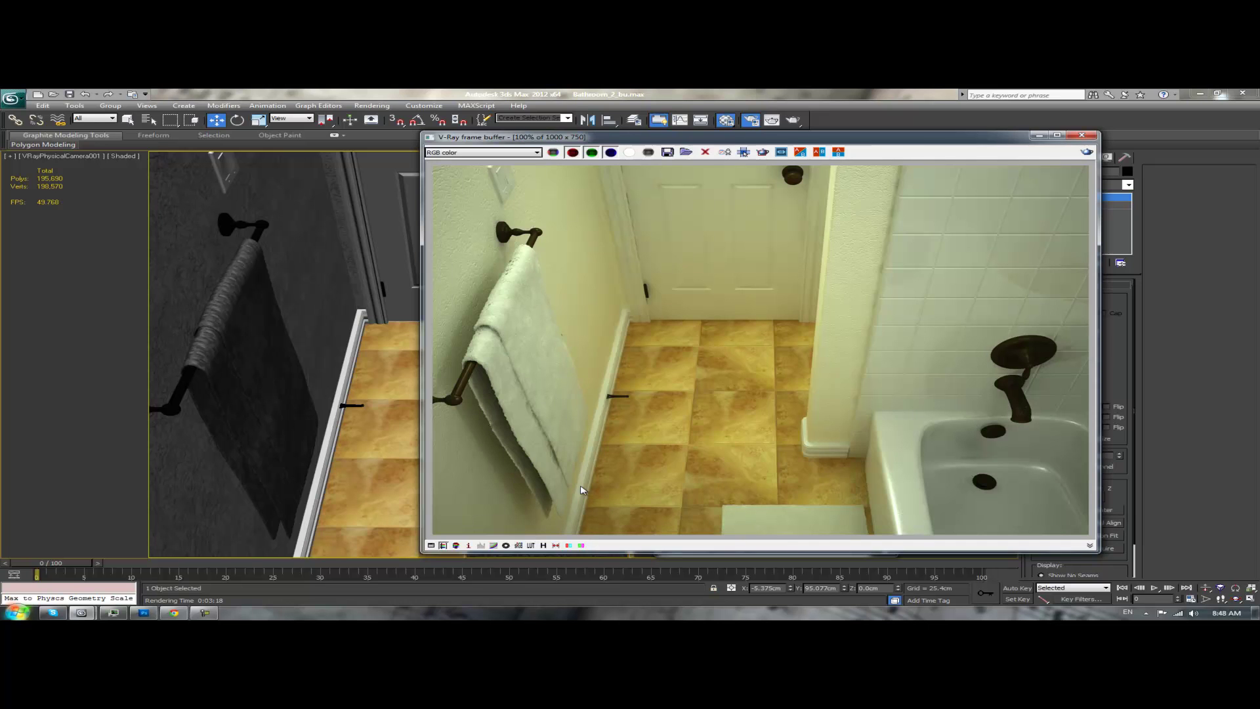
drag(938, 141, 1259, 156)
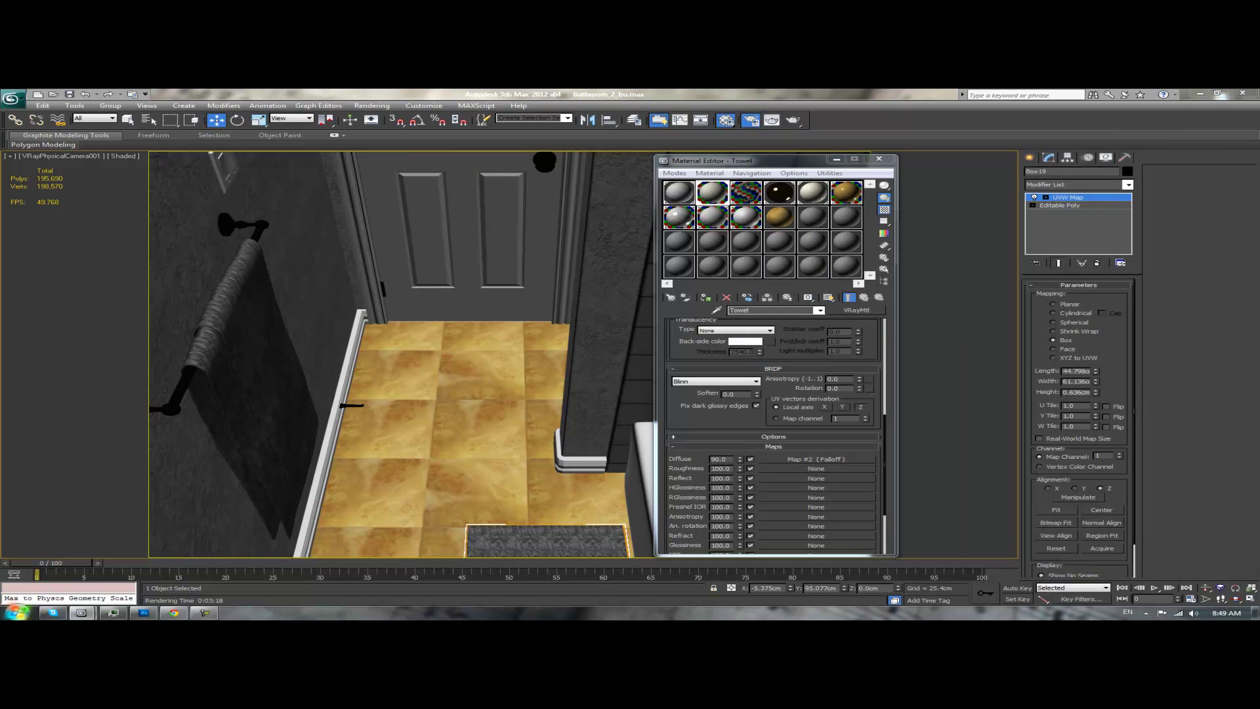
- Open the Towel material's diffuse Falloff map, browse the available map types, and cancel without replacing it
drag(720, 436, 728, 382)
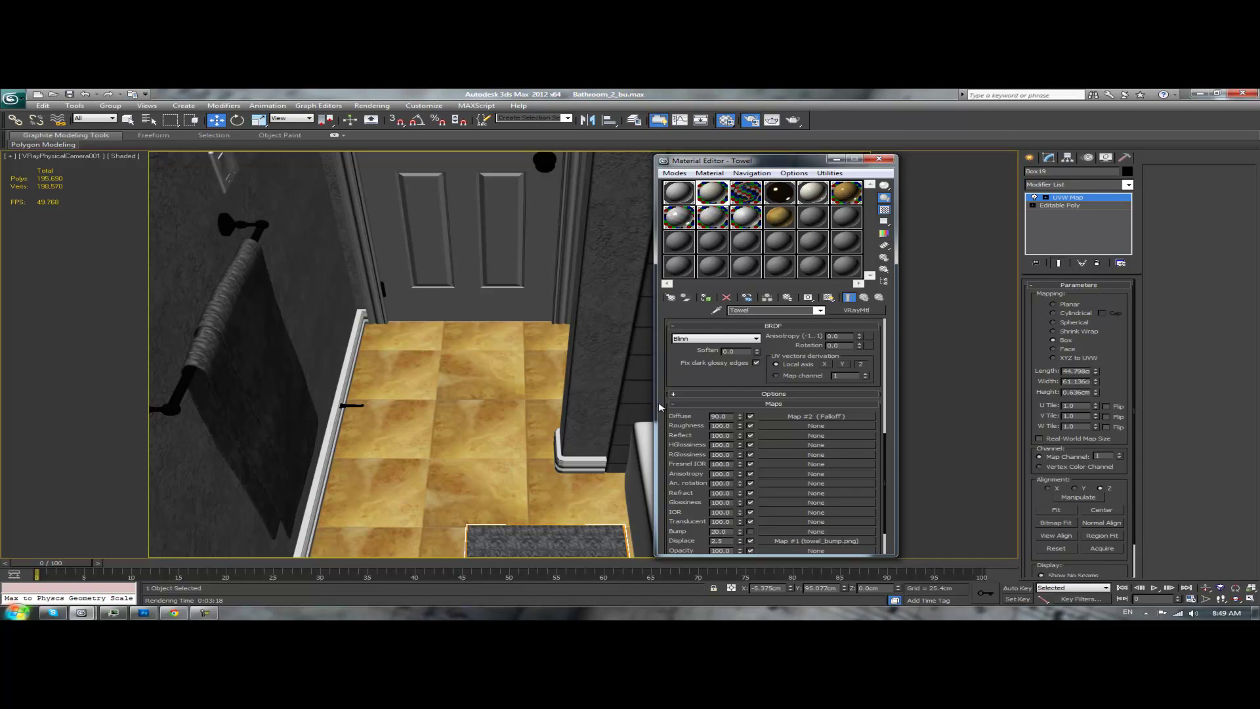
click(798, 416)
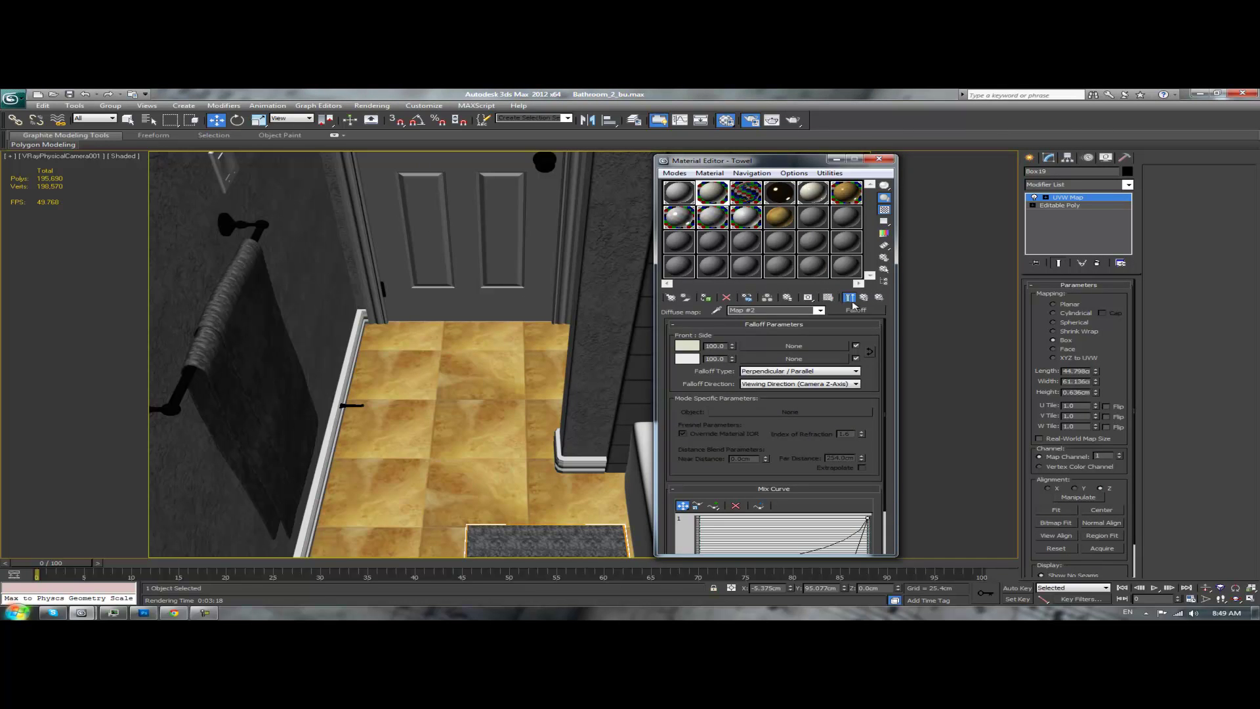
click(855, 311)
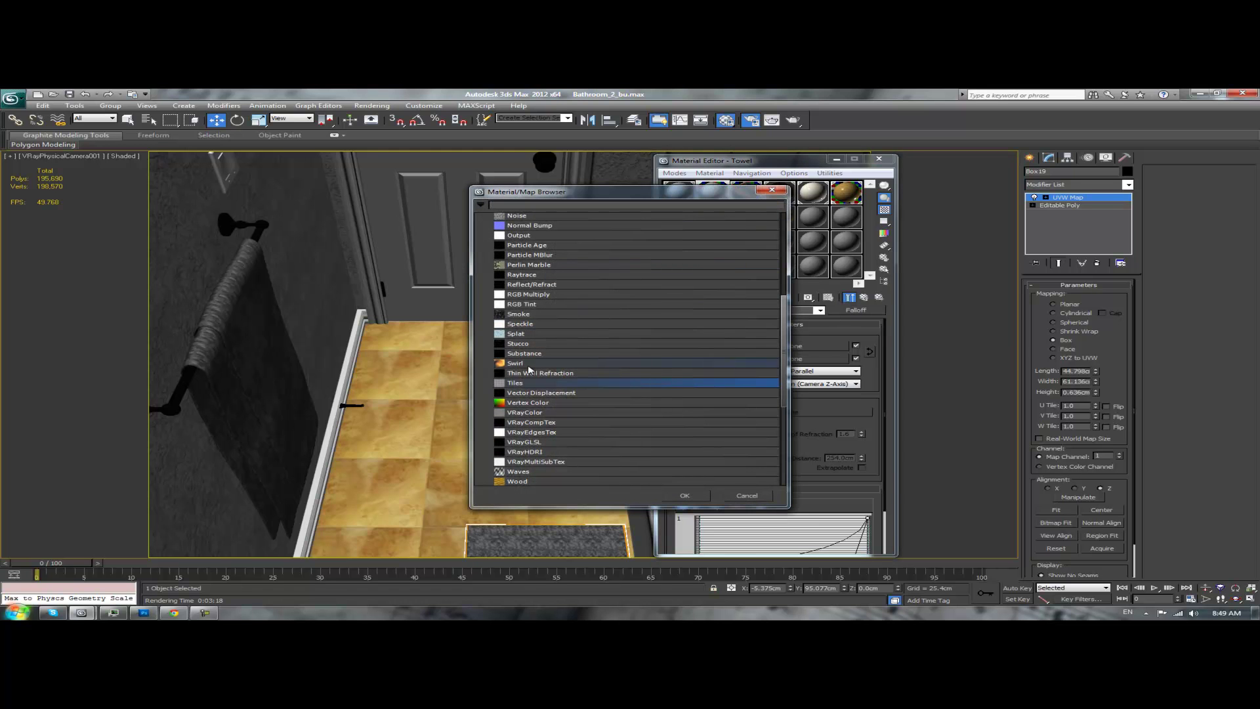
scroll(571, 279, up, 6)
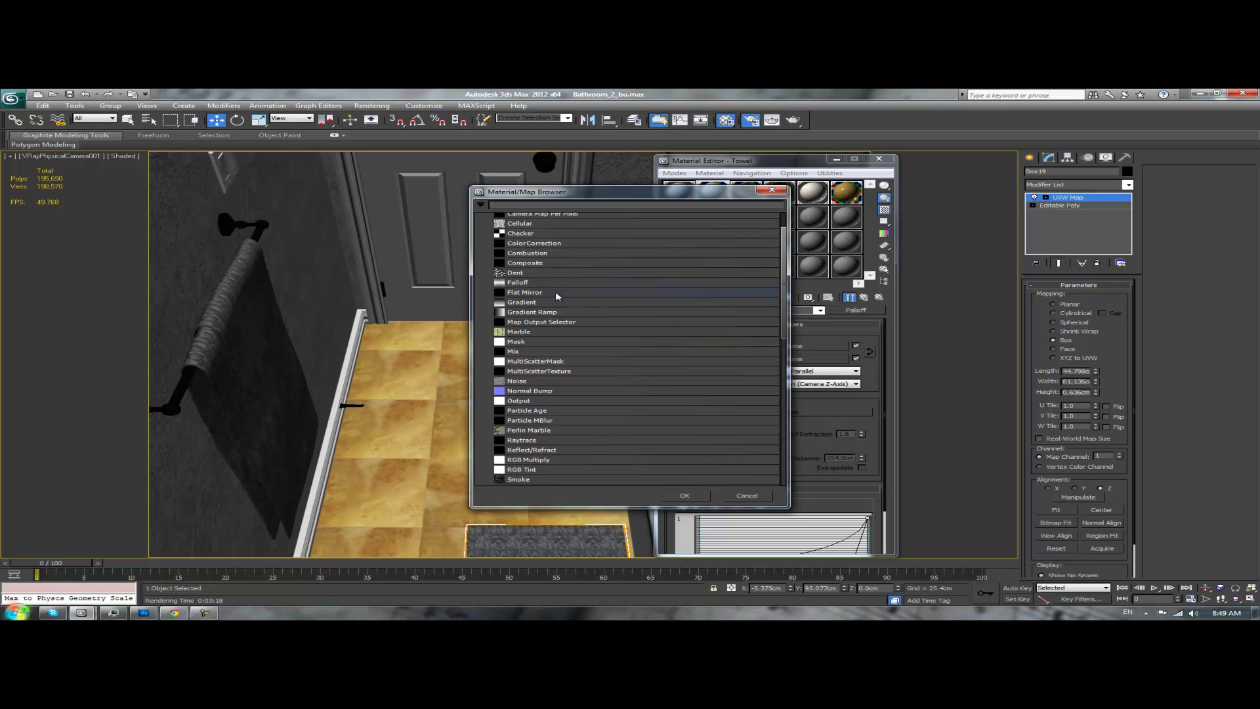
click(731, 498)
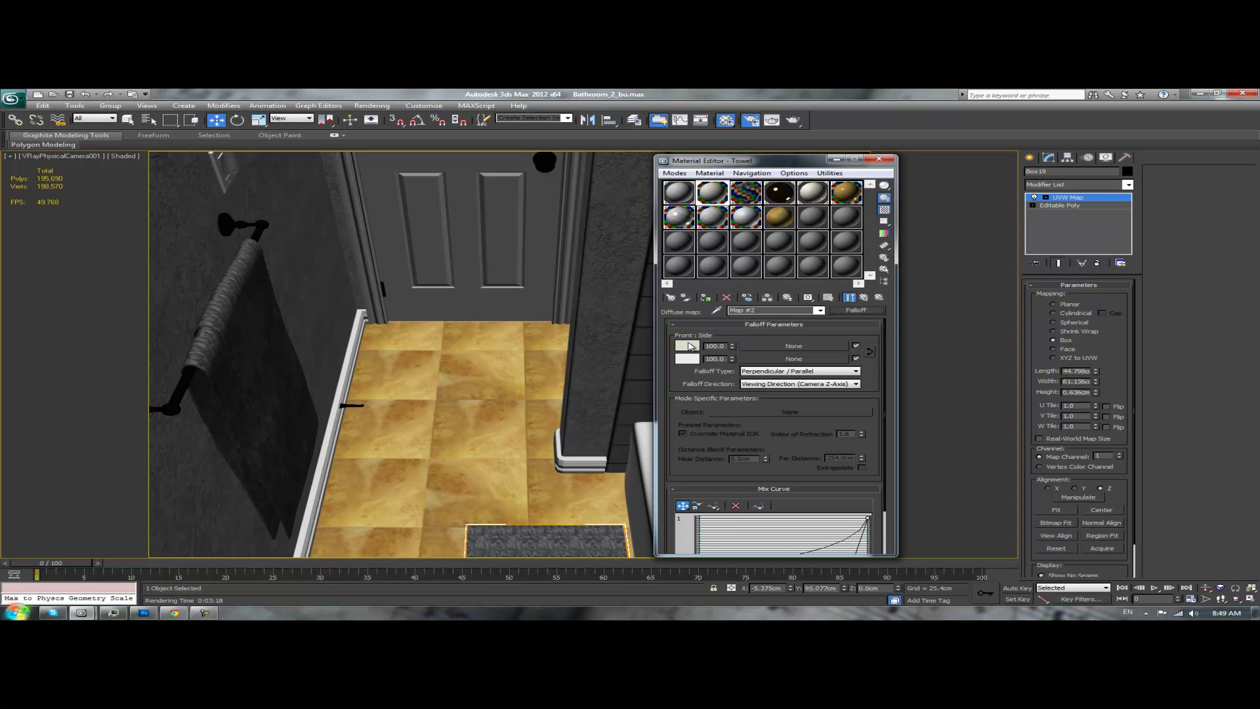
- Inspect the Falloff map's front and side colors, cancelling each color selector without changes
click(694, 350)
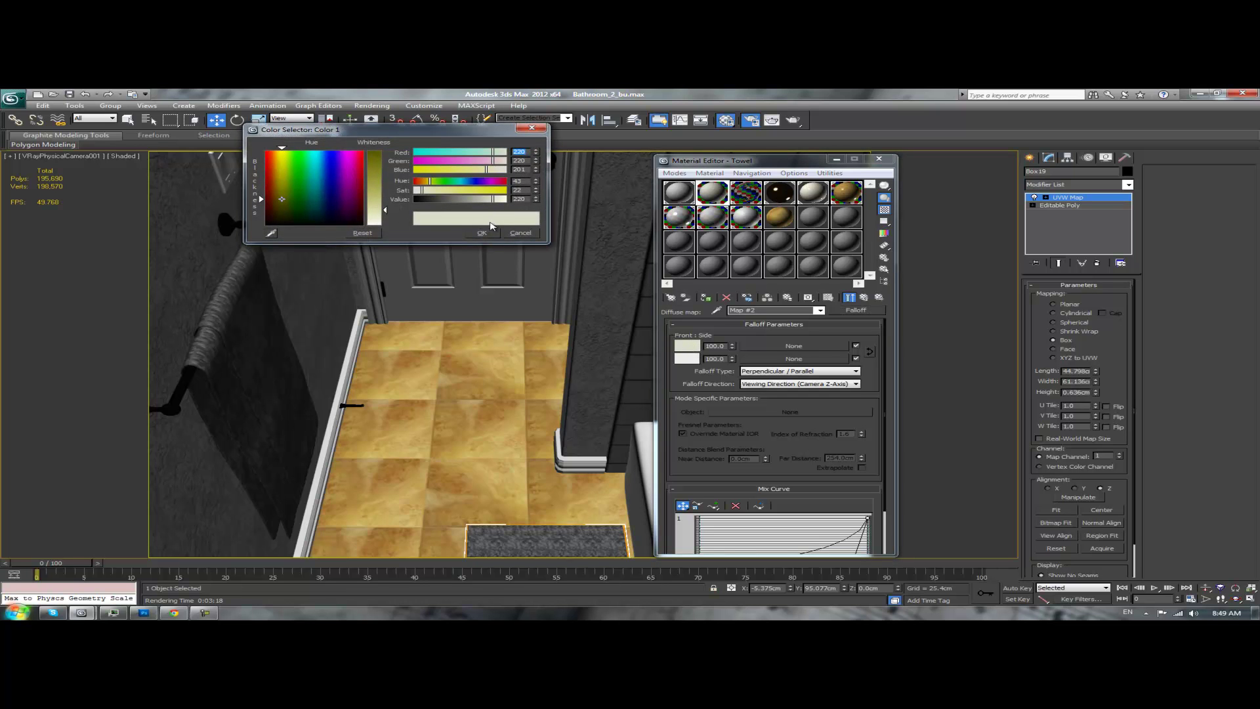
click(526, 238)
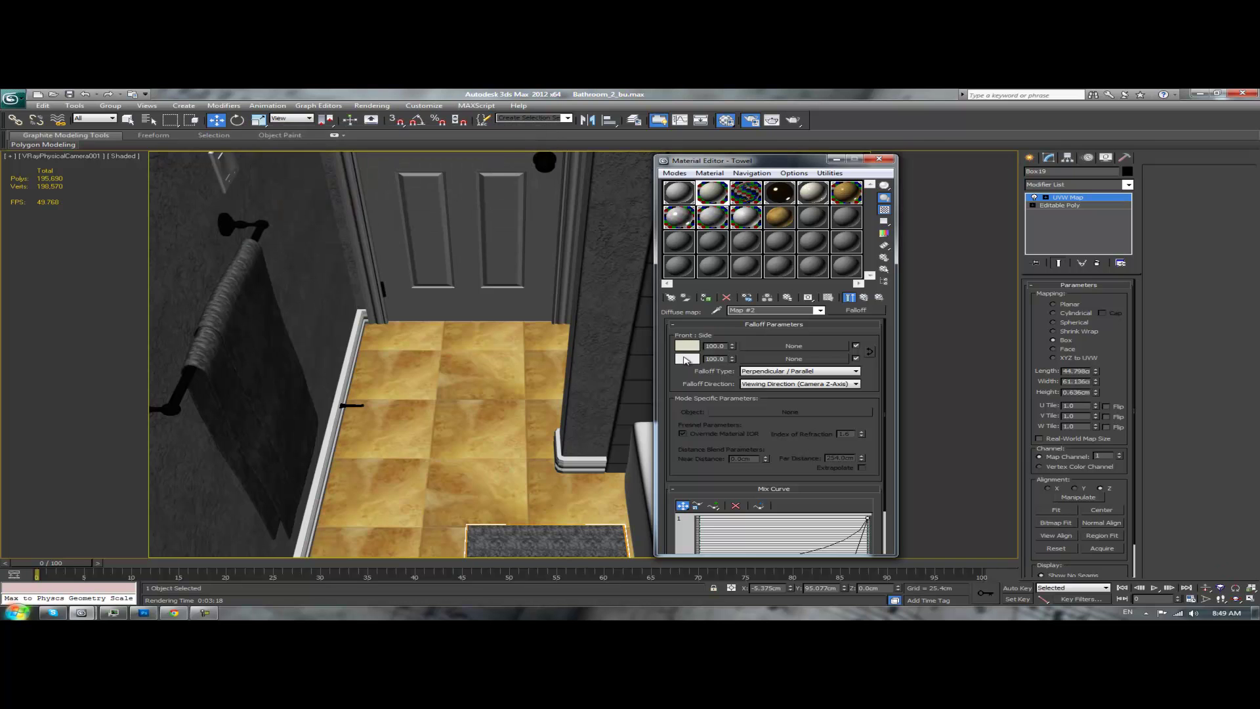
click(686, 359)
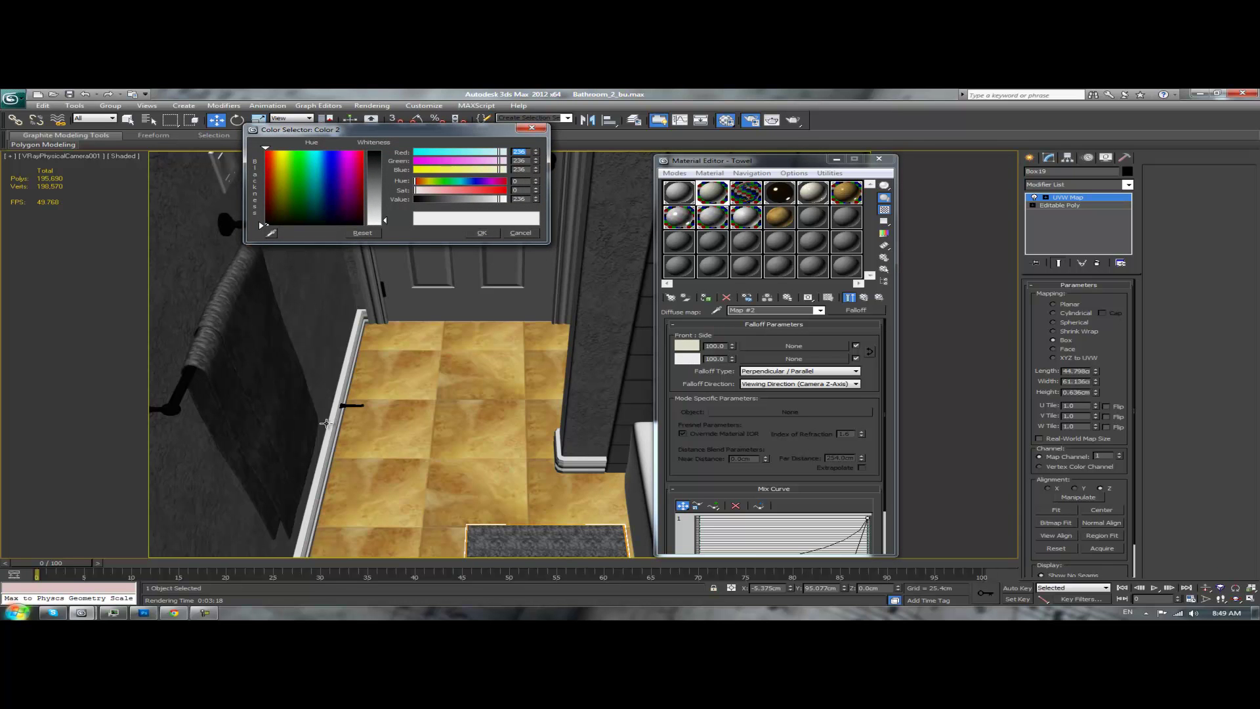
click(522, 234)
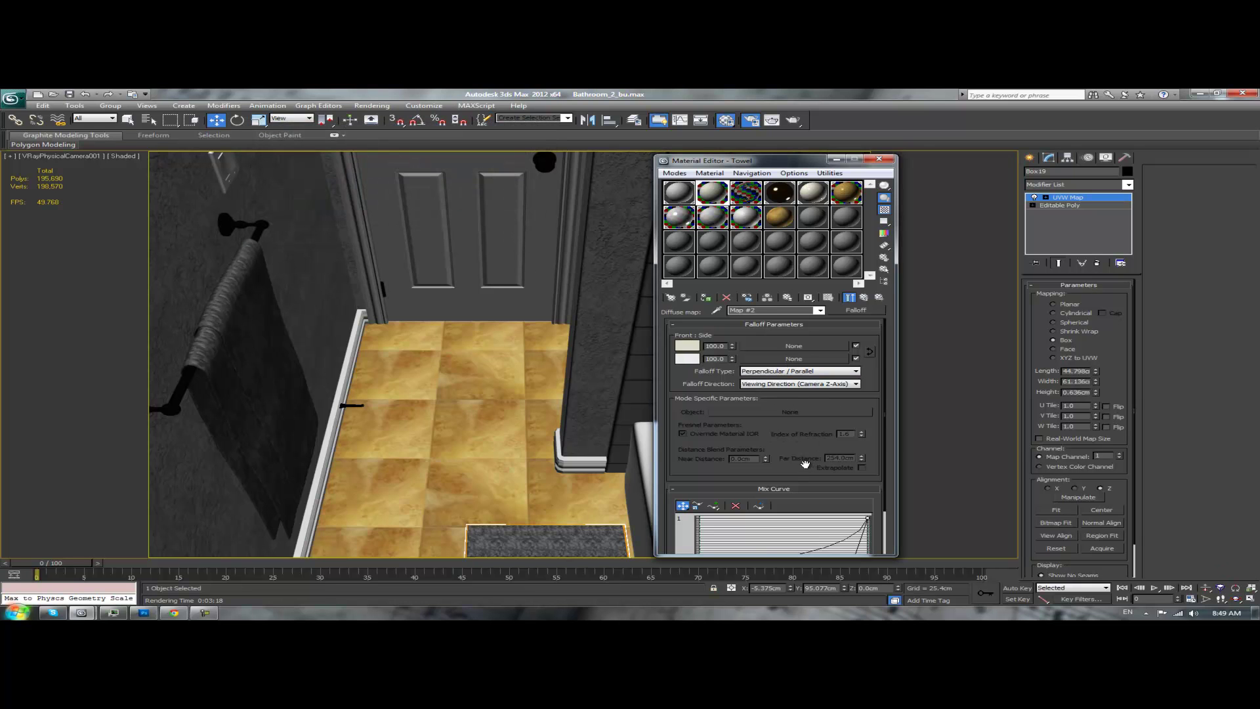
- Reshape the Falloff mix curve by keeping its end point Bezier-Corner and pulling the handle straight down below it
scroll(792, 468, down, 3)
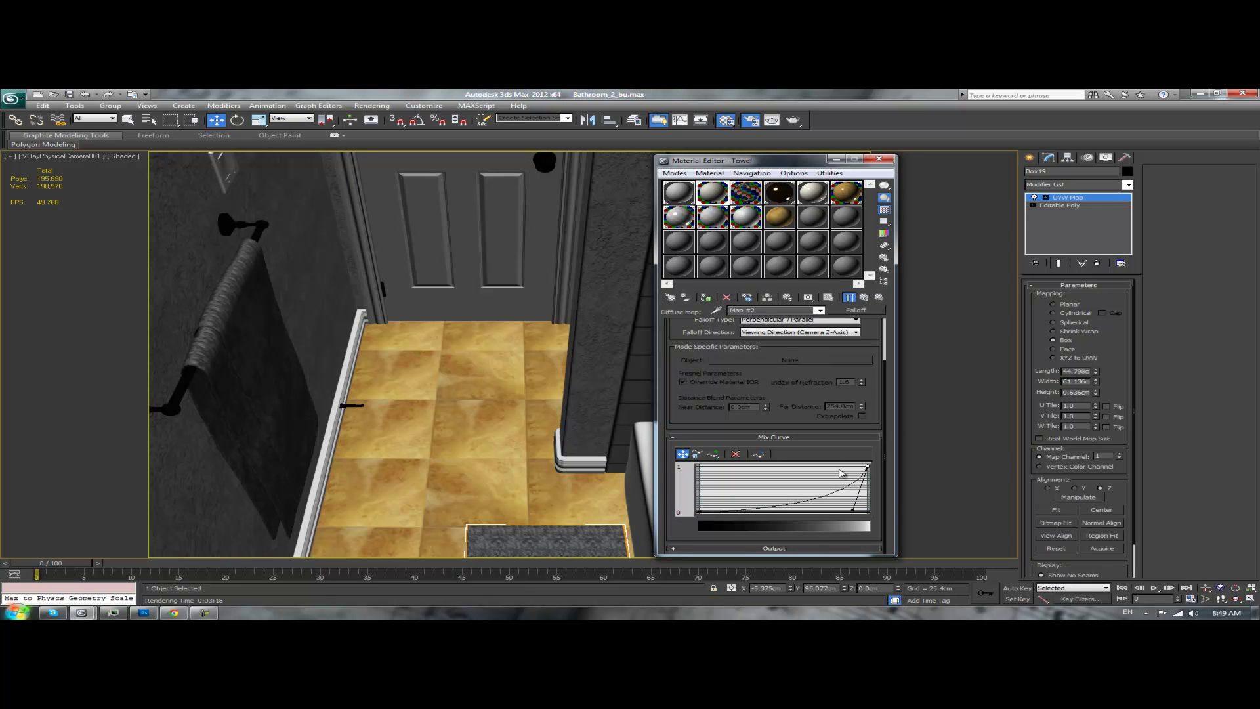
drag(855, 512, 865, 467)
right_click(868, 471)
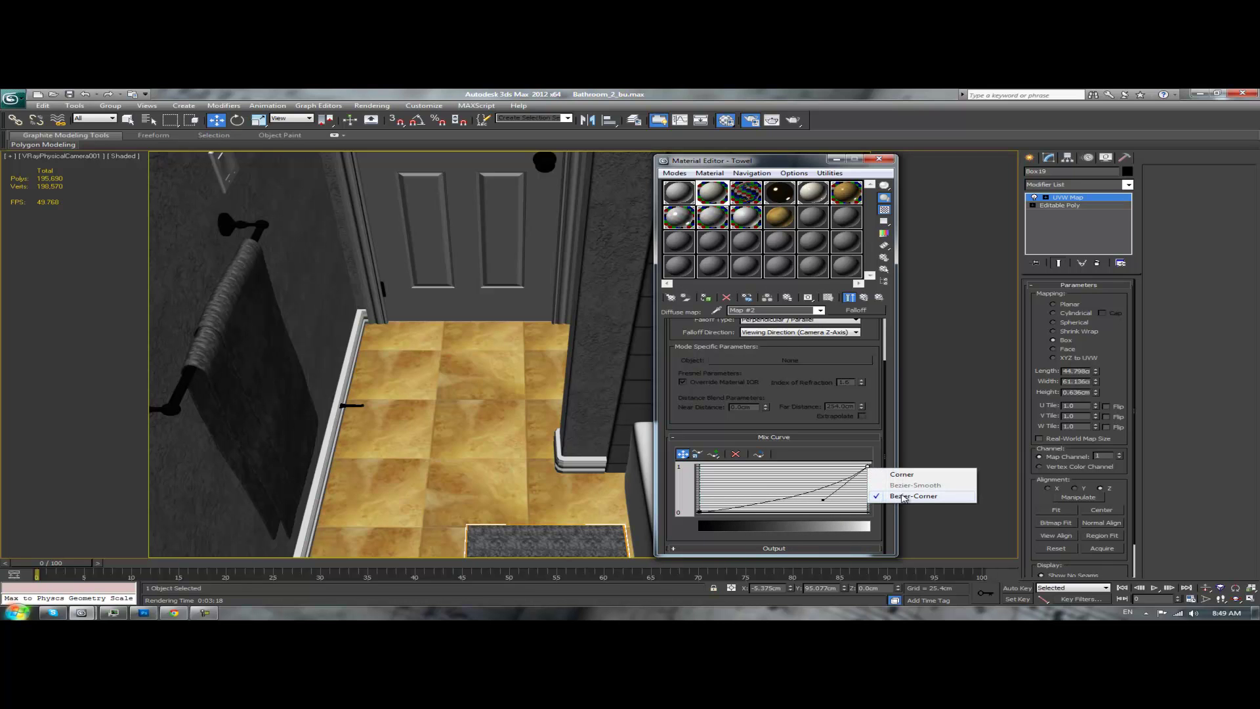
click(905, 497)
drag(823, 500, 868, 518)
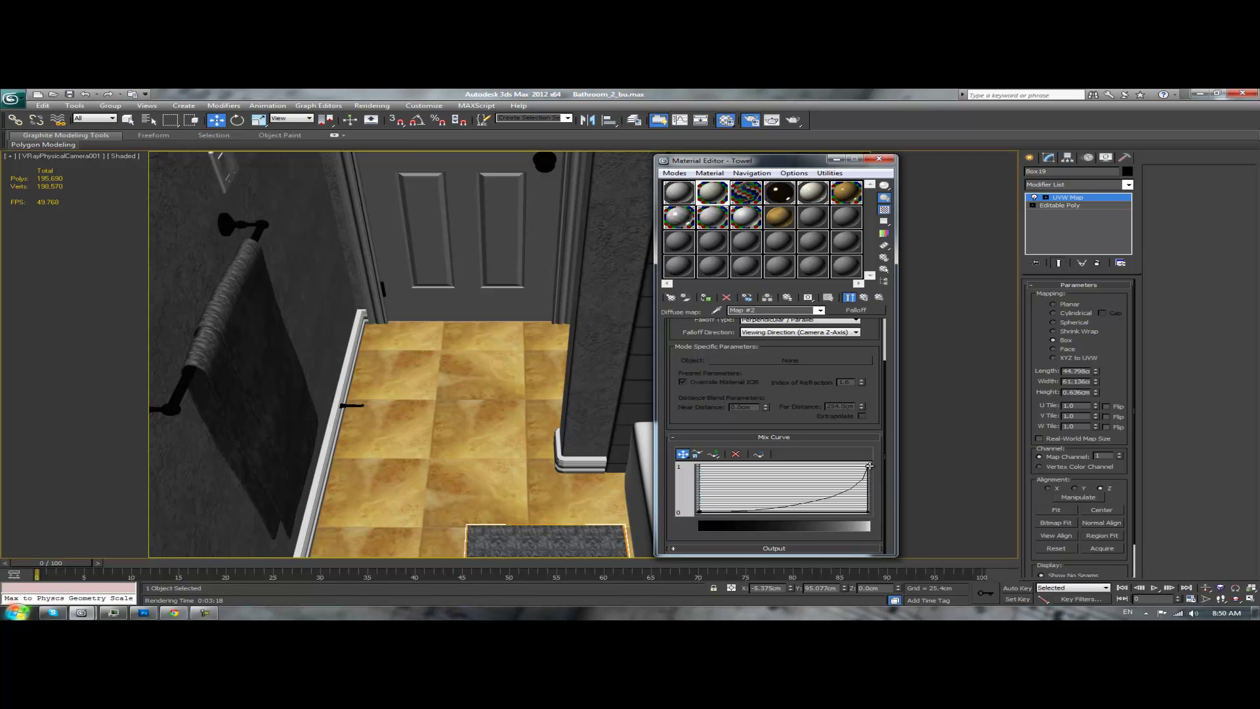
- Return to the Towel material and review its diffuse, reflection and refraction parameters
scroll(786, 379, up, 3)
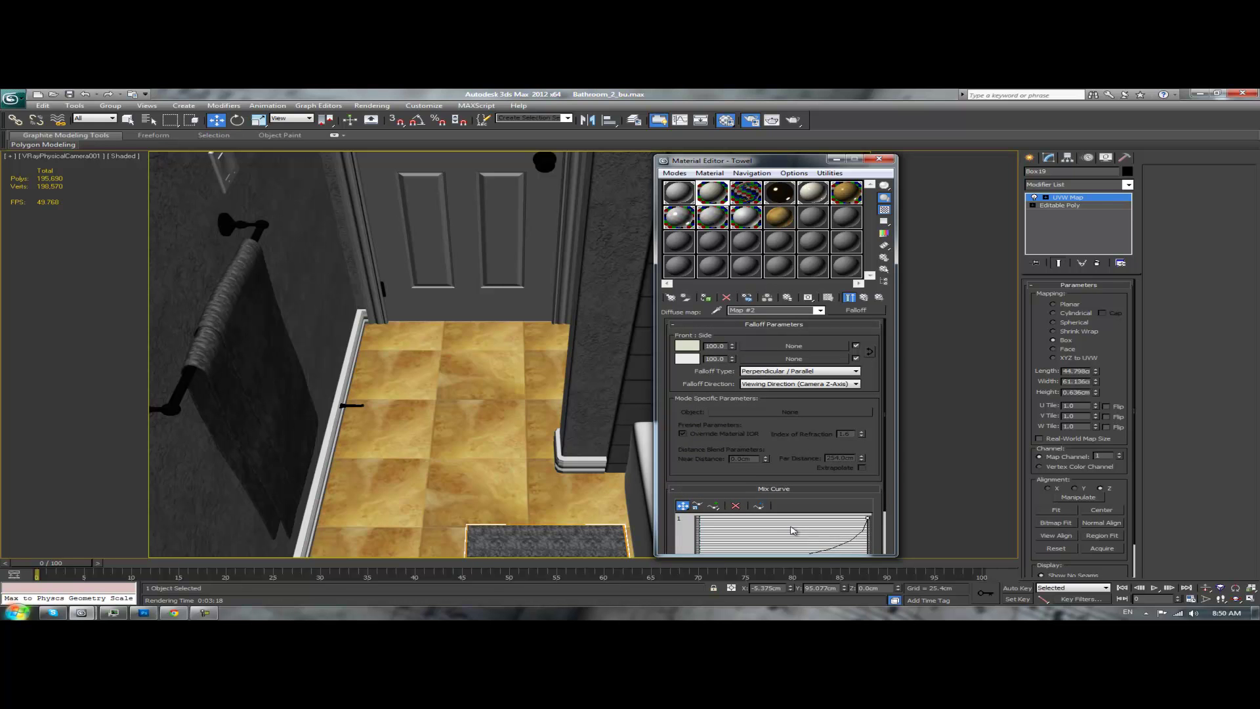
click(865, 298)
scroll(722, 434, up, 5)
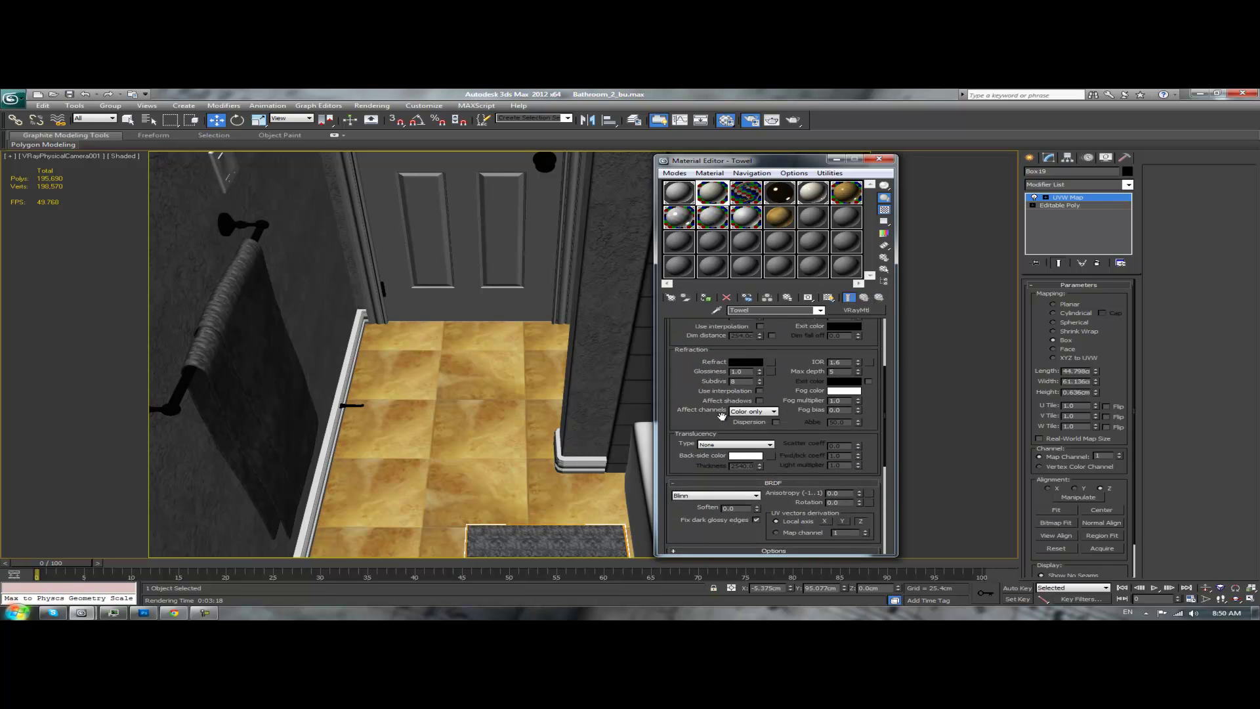
drag(696, 384, 696, 502)
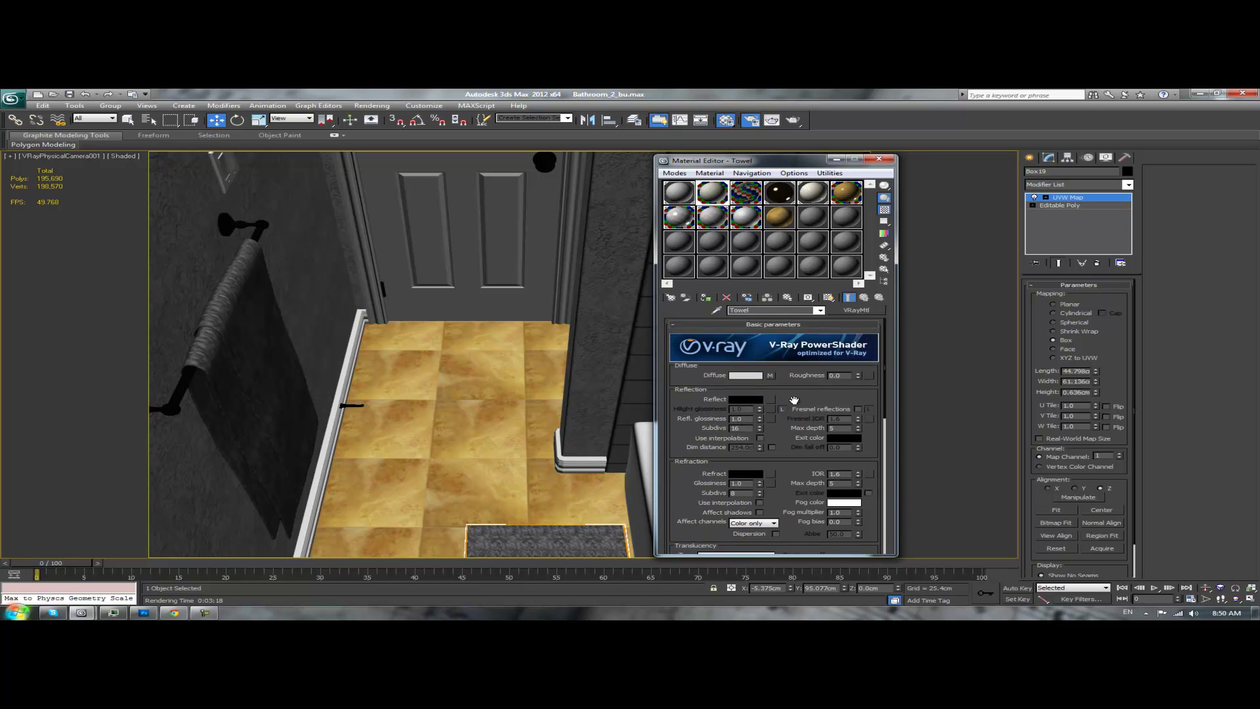
drag(796, 398, 799, 354)
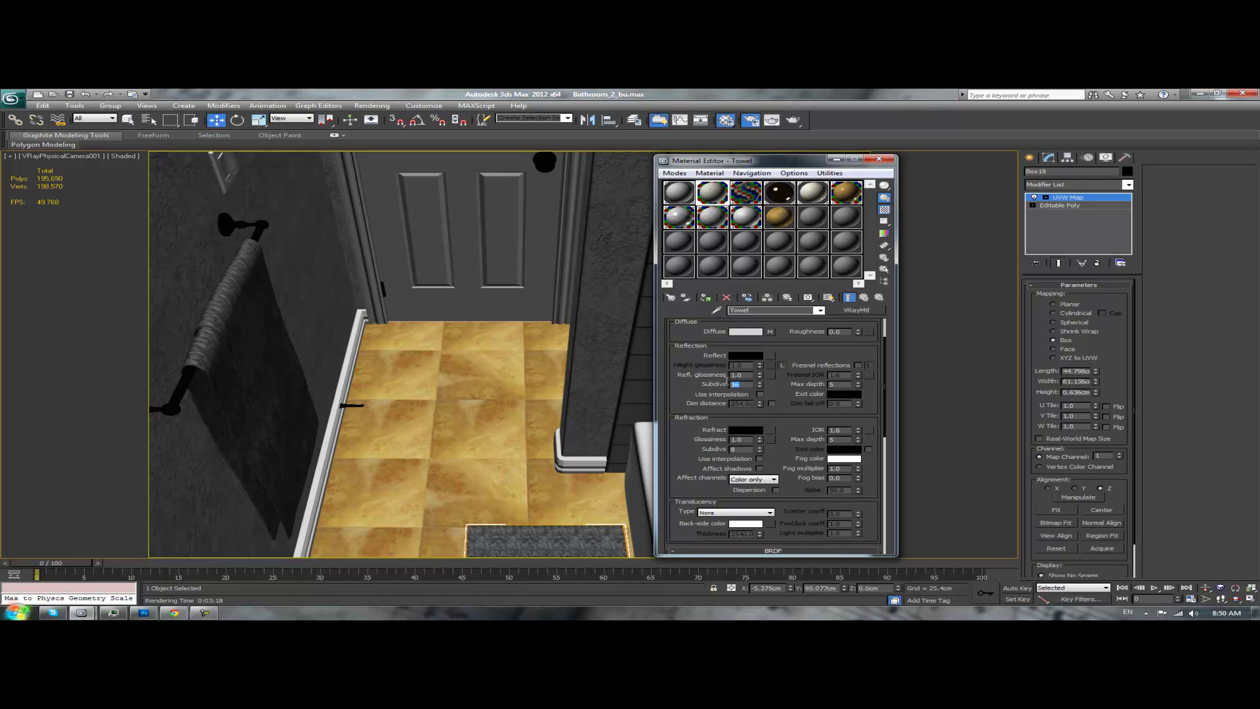
click(792, 351)
- Show the last bathroom render in the V-Ray frame buffer, move it aside, and bring back the Material Editor
click(772, 120)
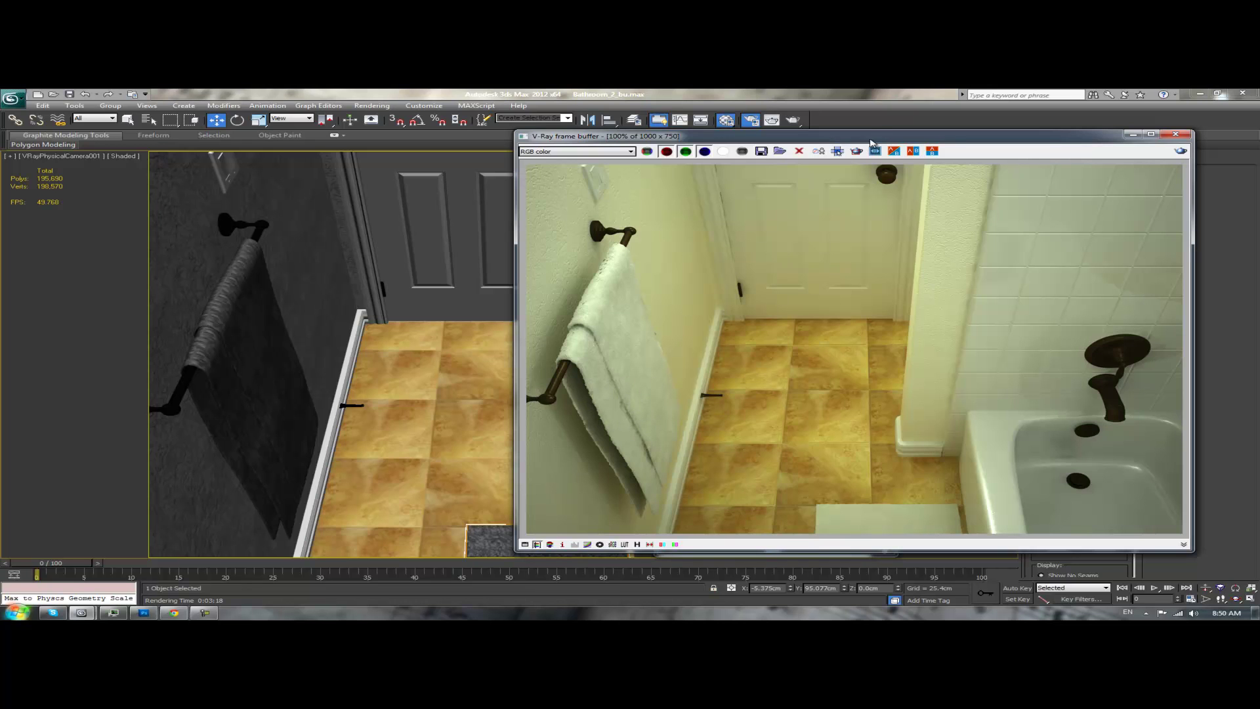
drag(860, 139, 1008, 141)
key(m)
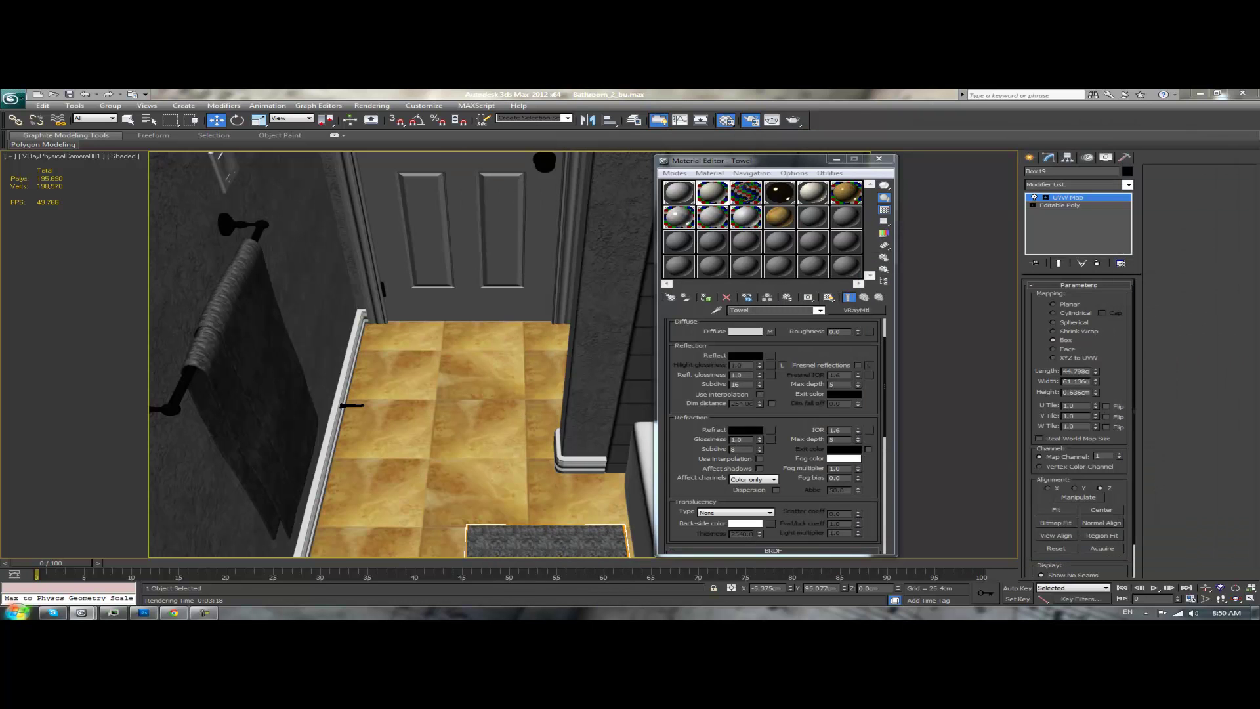
- Select the Chrome material and inspect its basic parameters and diffuse color, cancelling the color selector
click(745, 200)
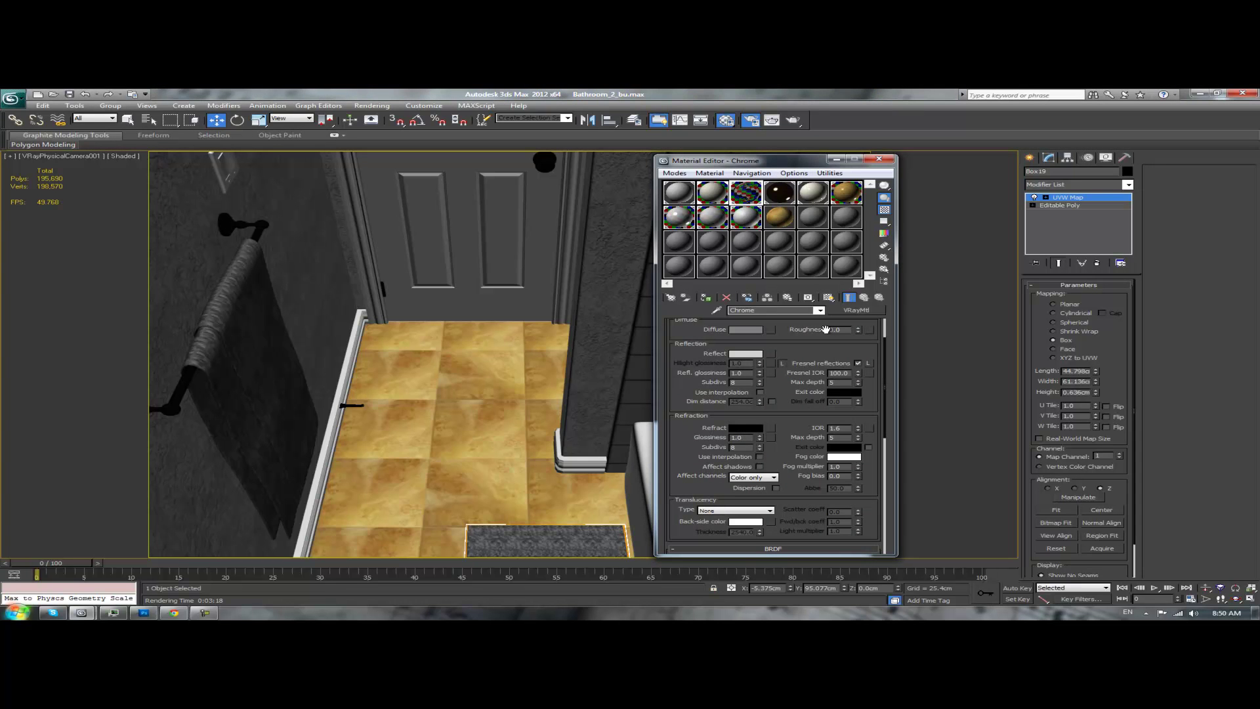
drag(790, 160, 419, 169)
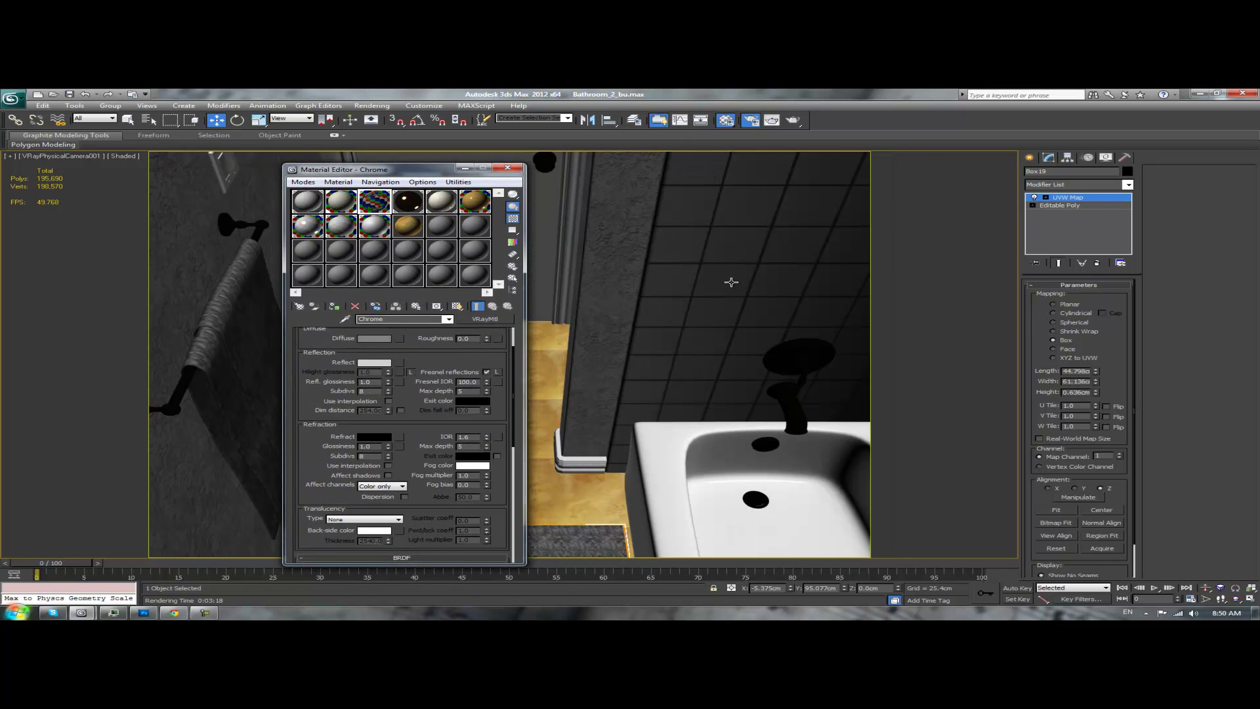
drag(414, 171, 609, 164)
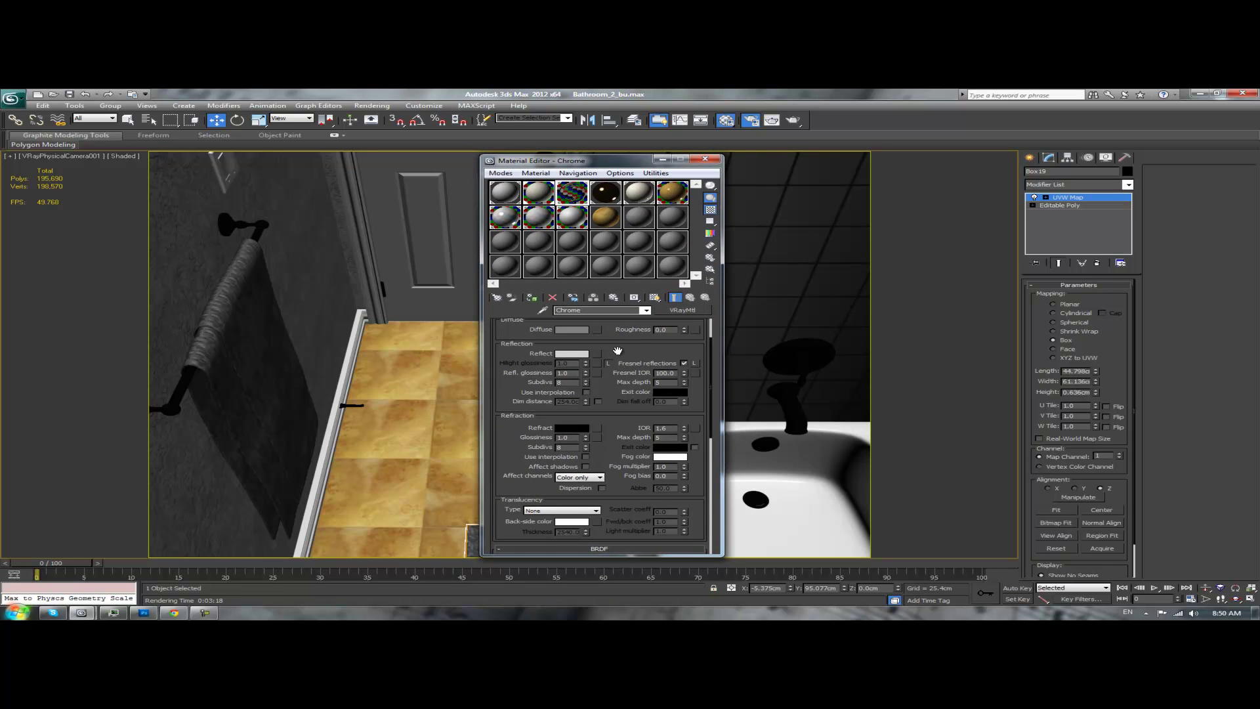
drag(617, 351, 609, 412)
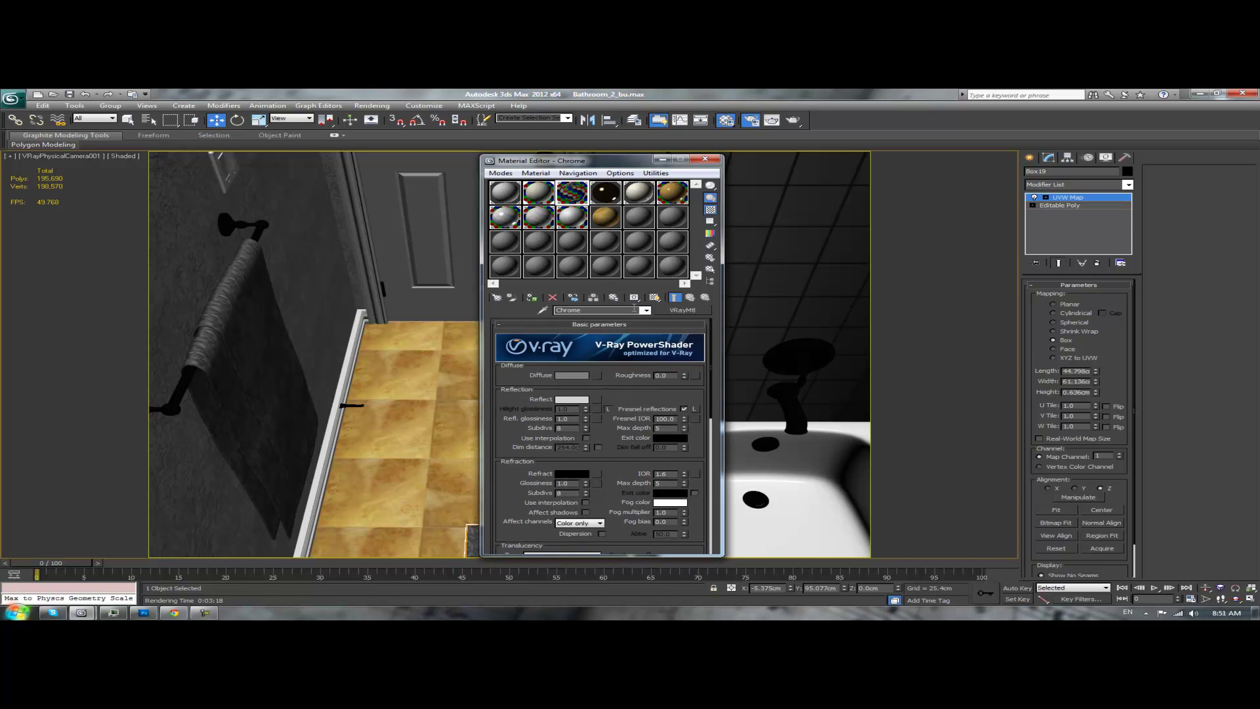
click(572, 379)
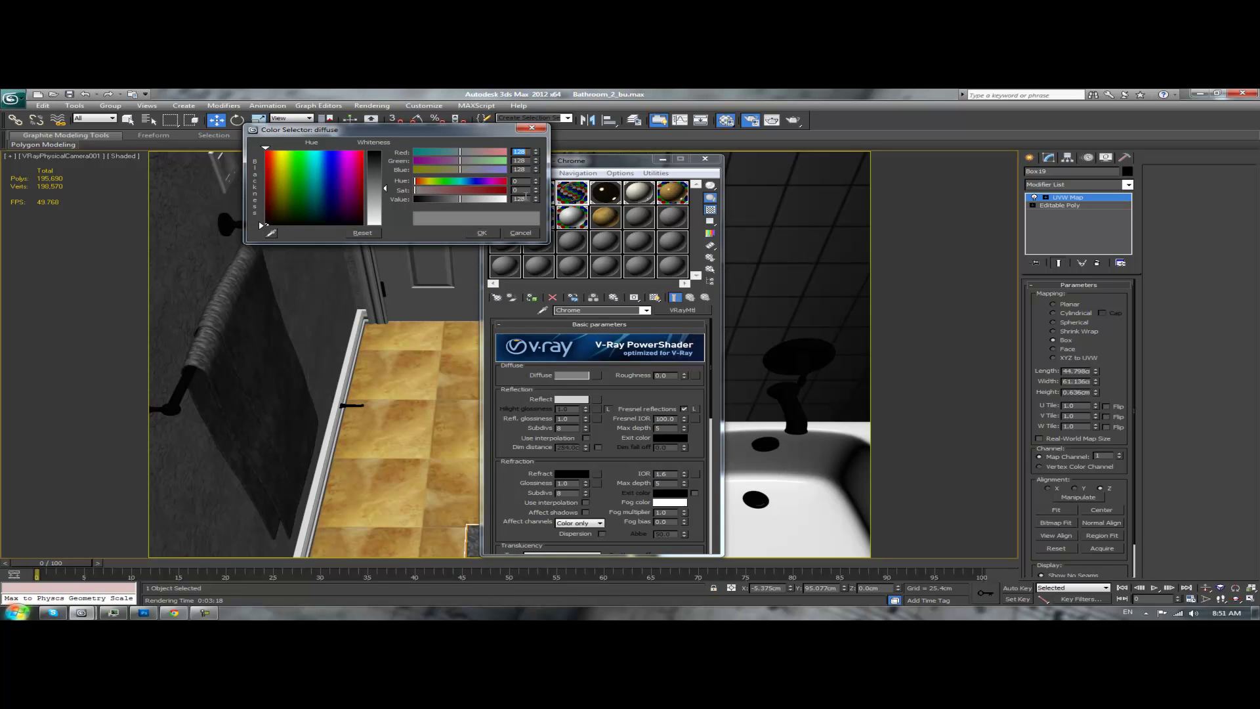
click(519, 233)
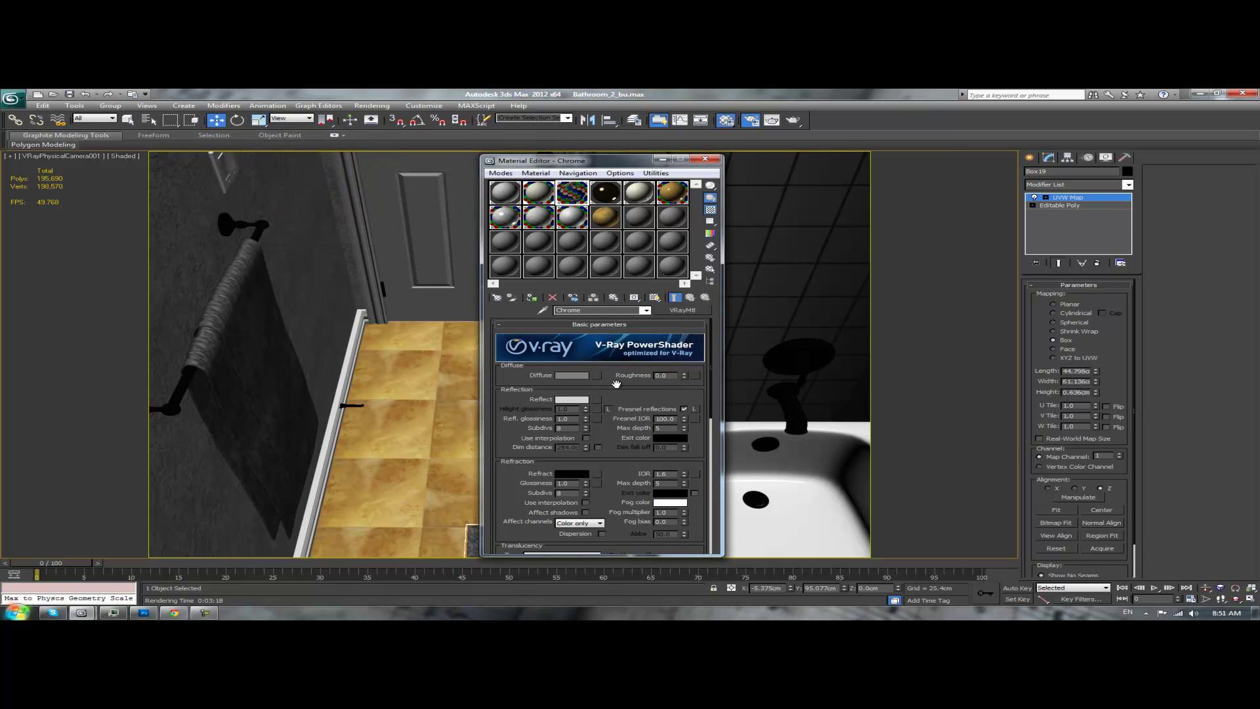
- Review the Chrome material's reflection and refraction settings and inspect its reflect color, cancelling the color selector
scroll(627, 390, down, 1)
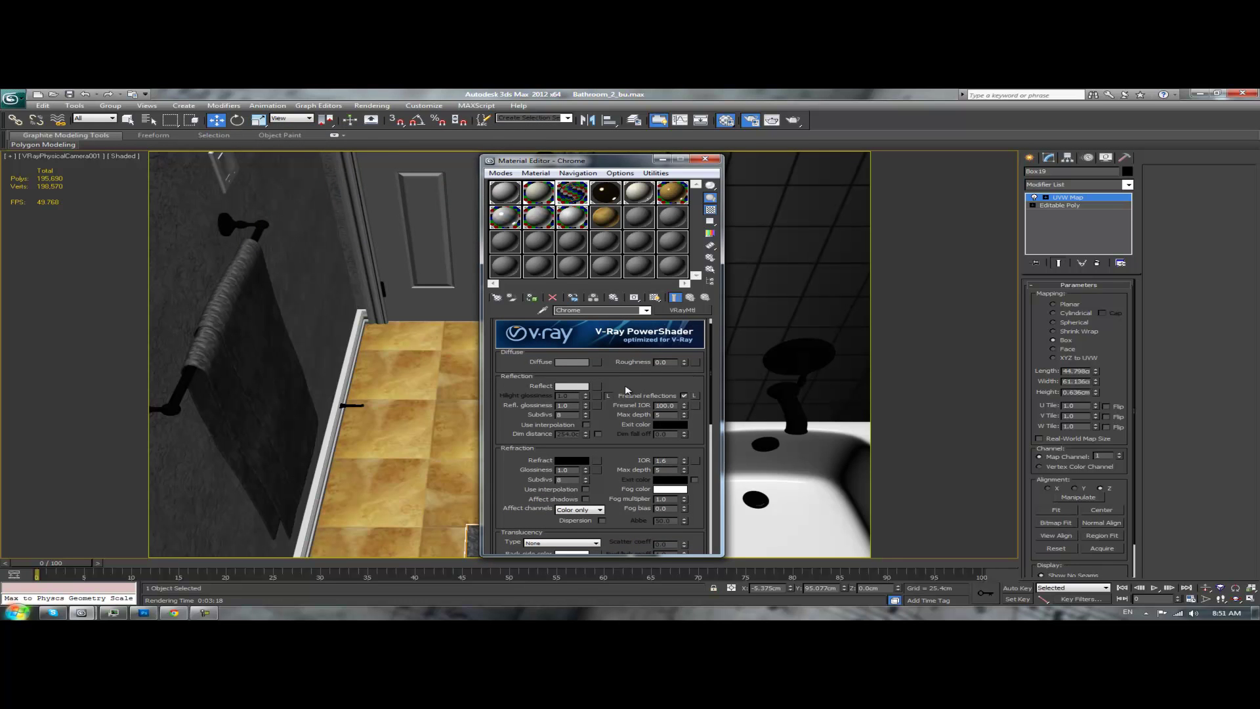
click(683, 396)
drag(649, 382, 654, 319)
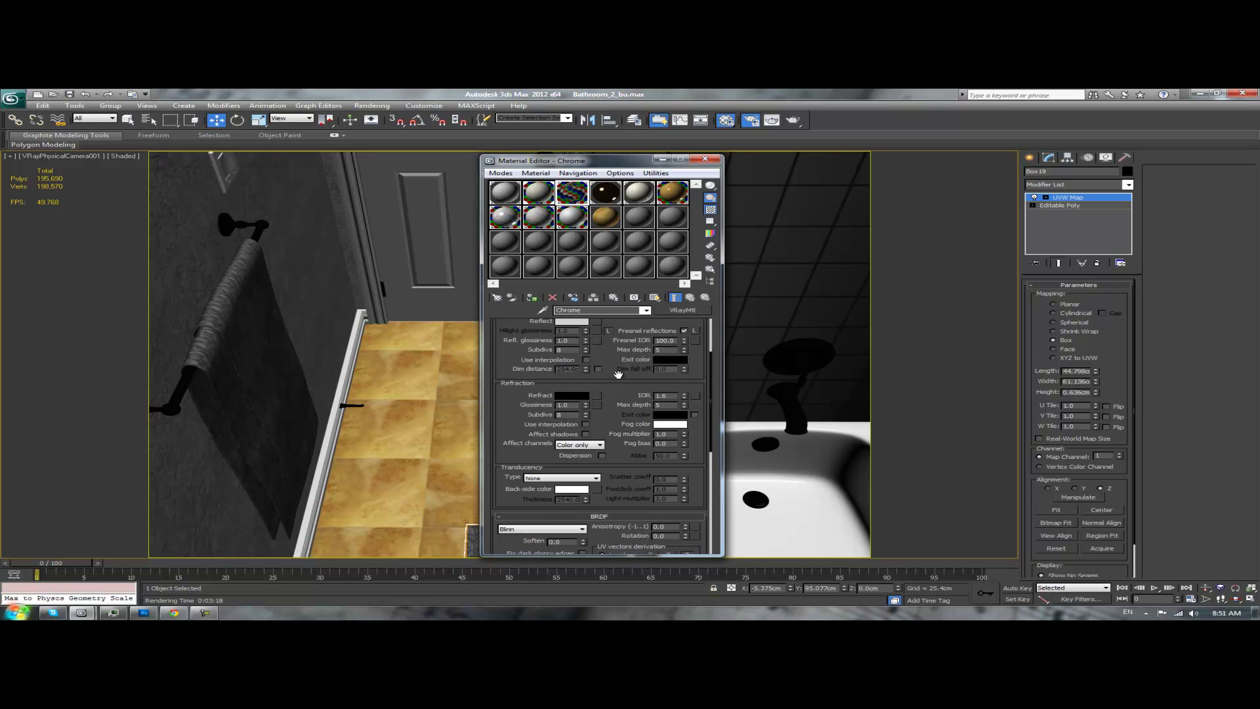
drag(618, 374, 616, 388)
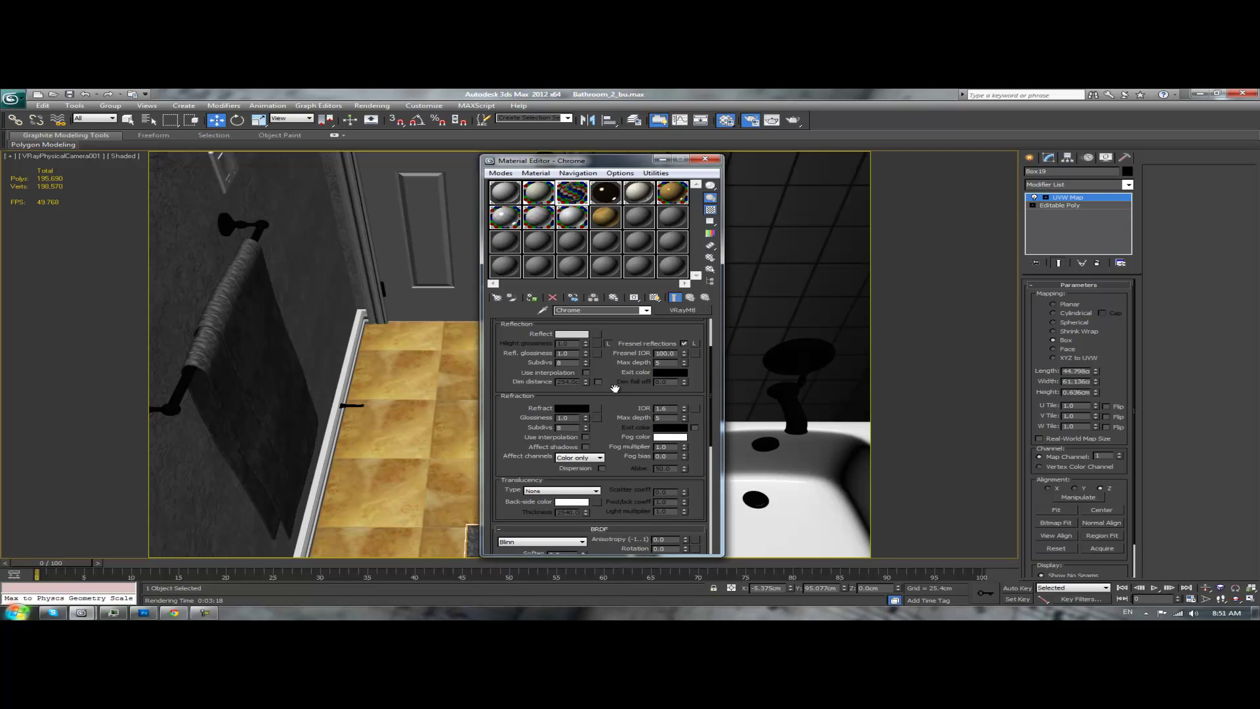
scroll(620, 376, up, 2)
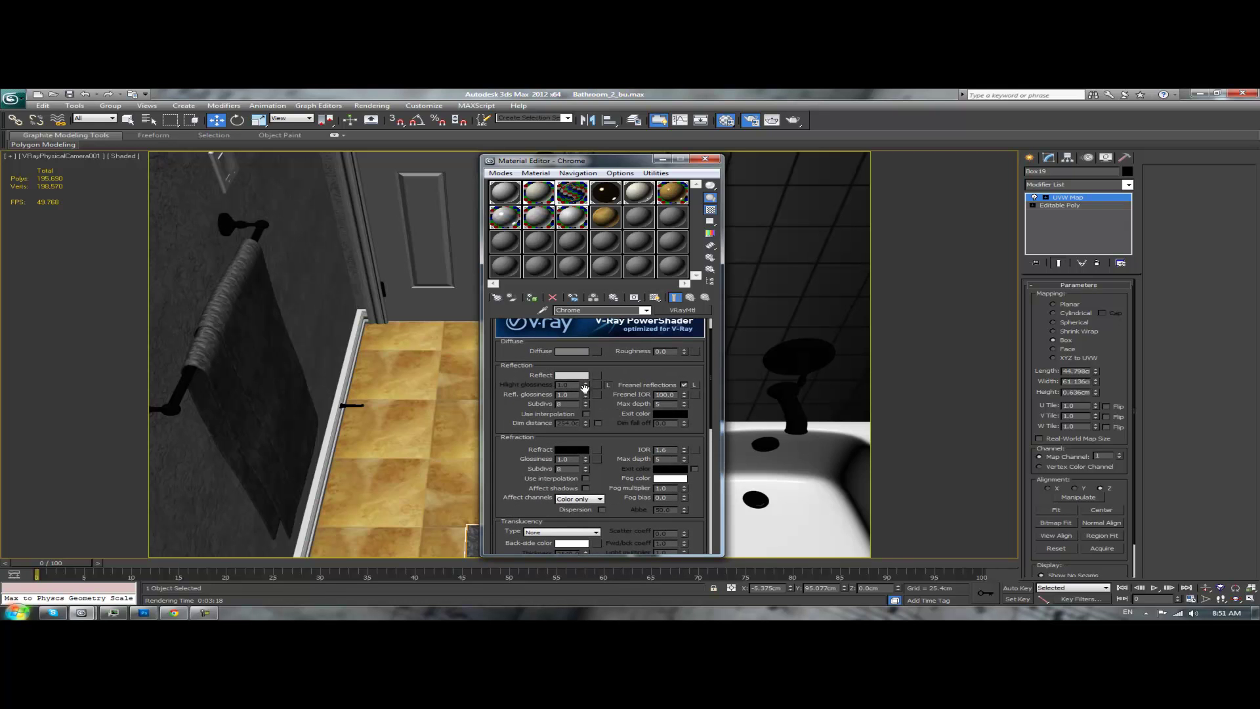
click(580, 378)
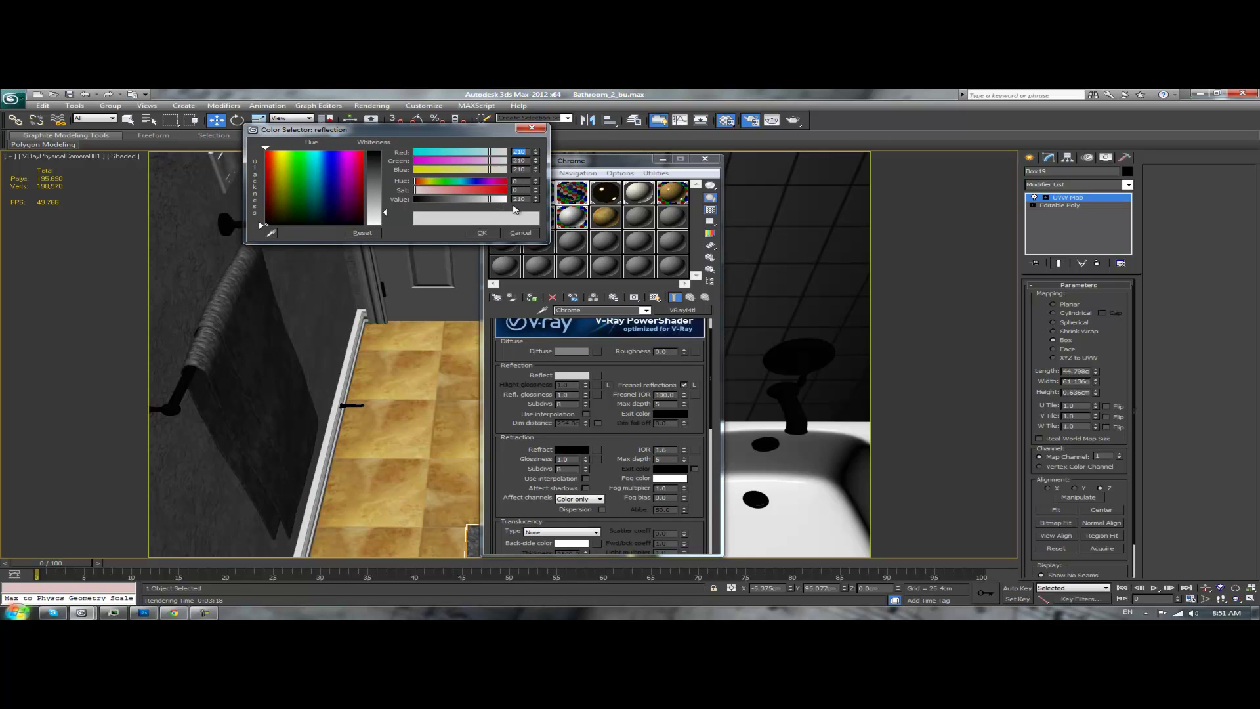
click(521, 234)
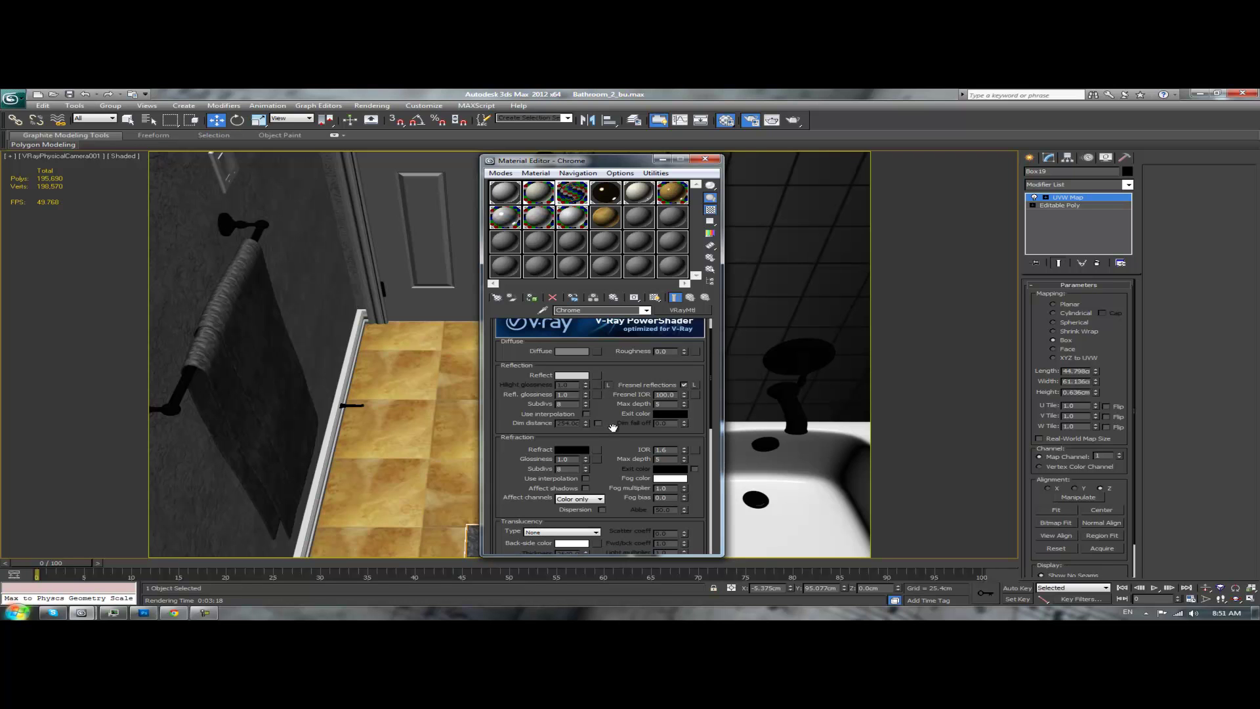
- Inspect the Chrome material's BRDF and maps, open its Noise bump map, and return to the material's basic parameters
scroll(615, 427, down, 5)
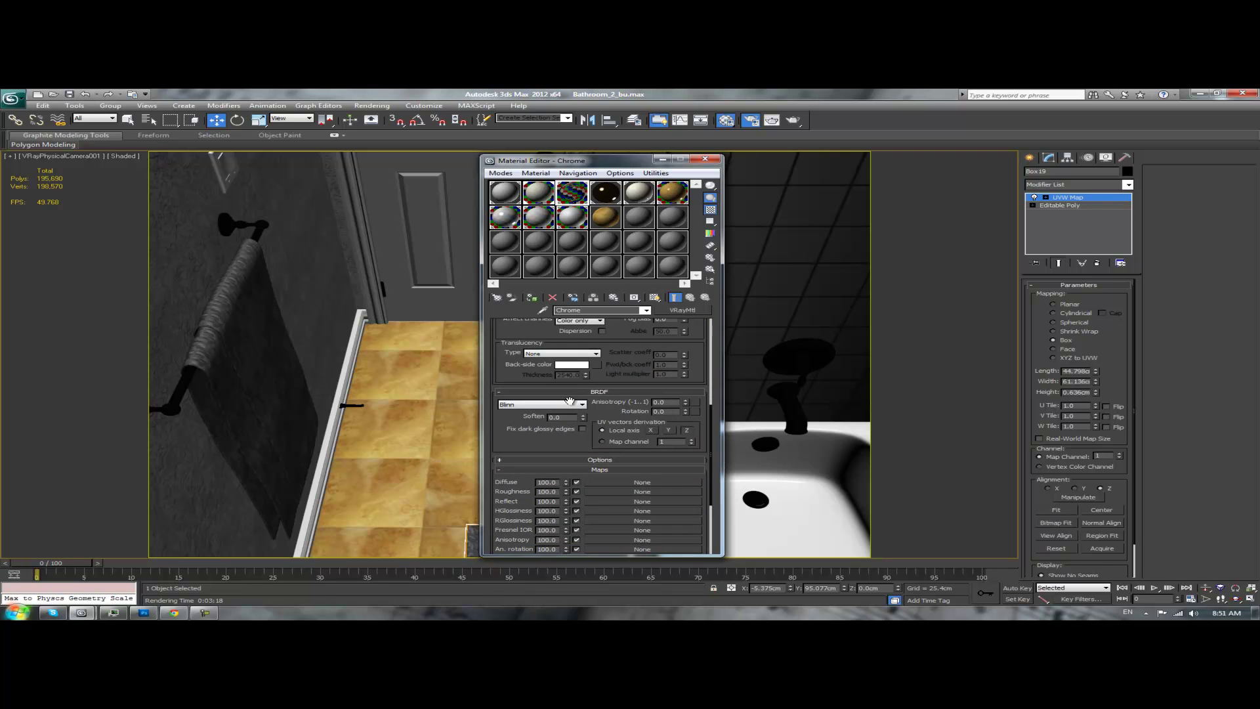
drag(560, 437, 580, 254)
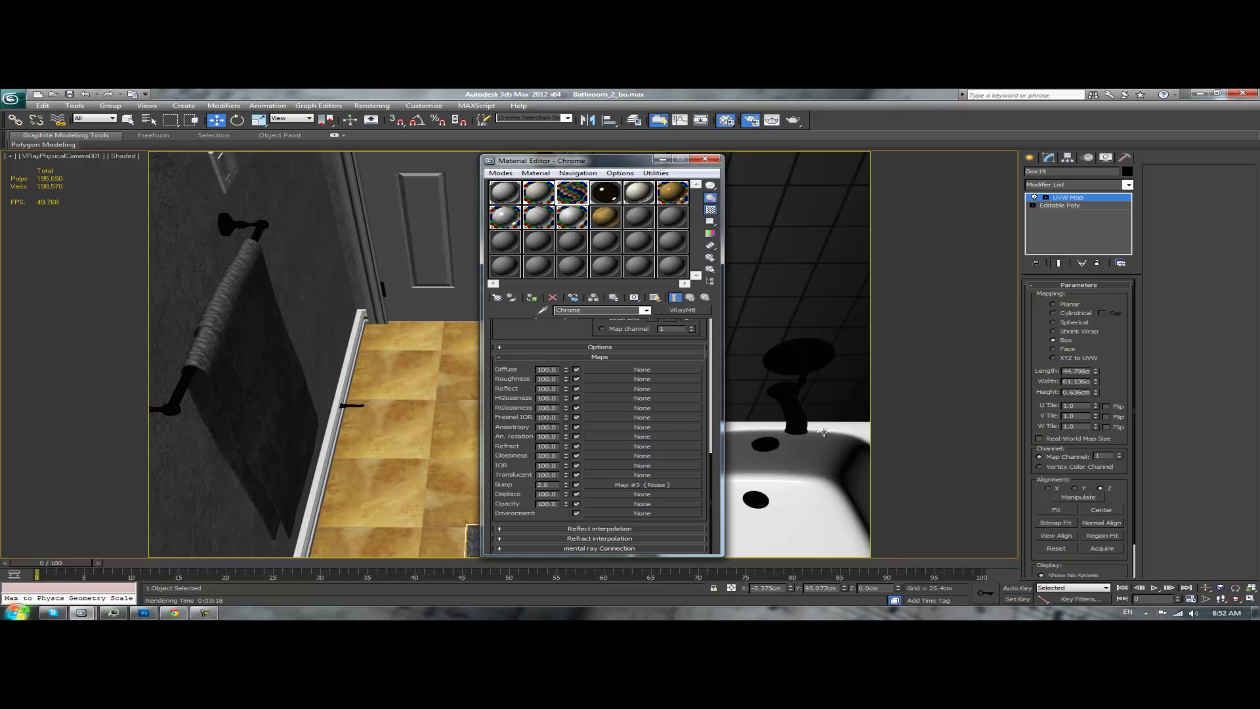
click(640, 485)
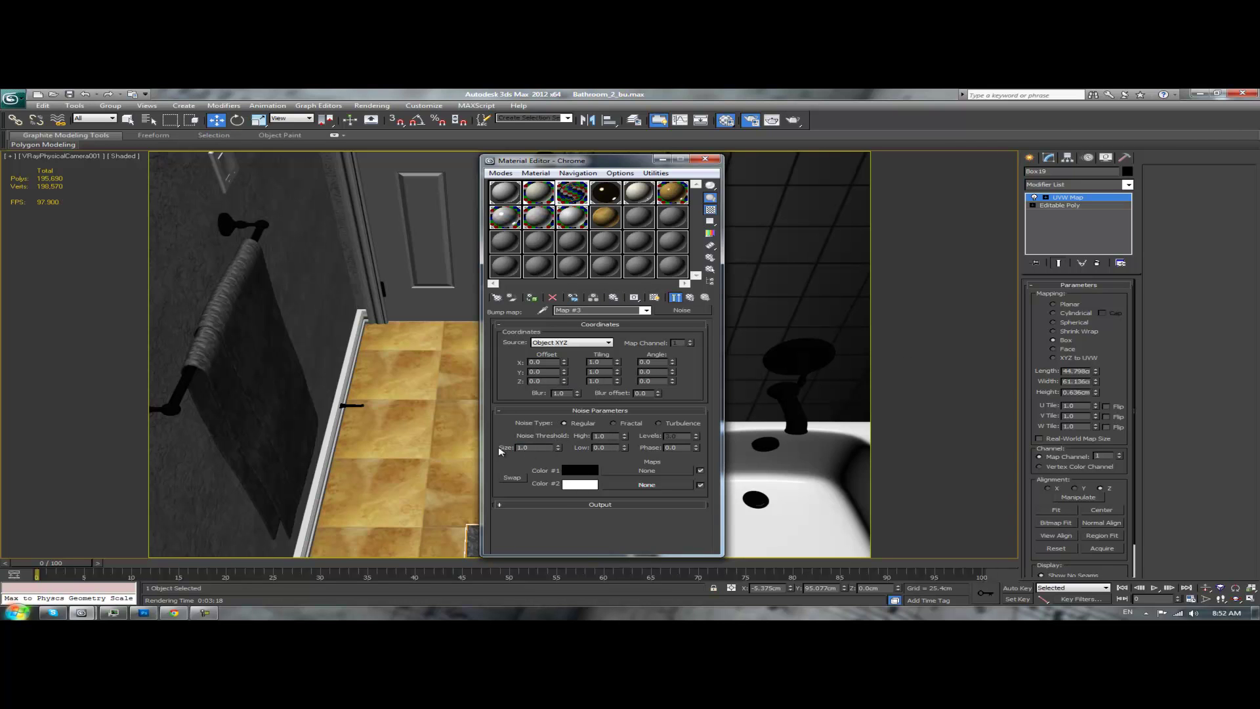
click(690, 297)
scroll(552, 437, up, 5)
scroll(551, 437, up, 1)
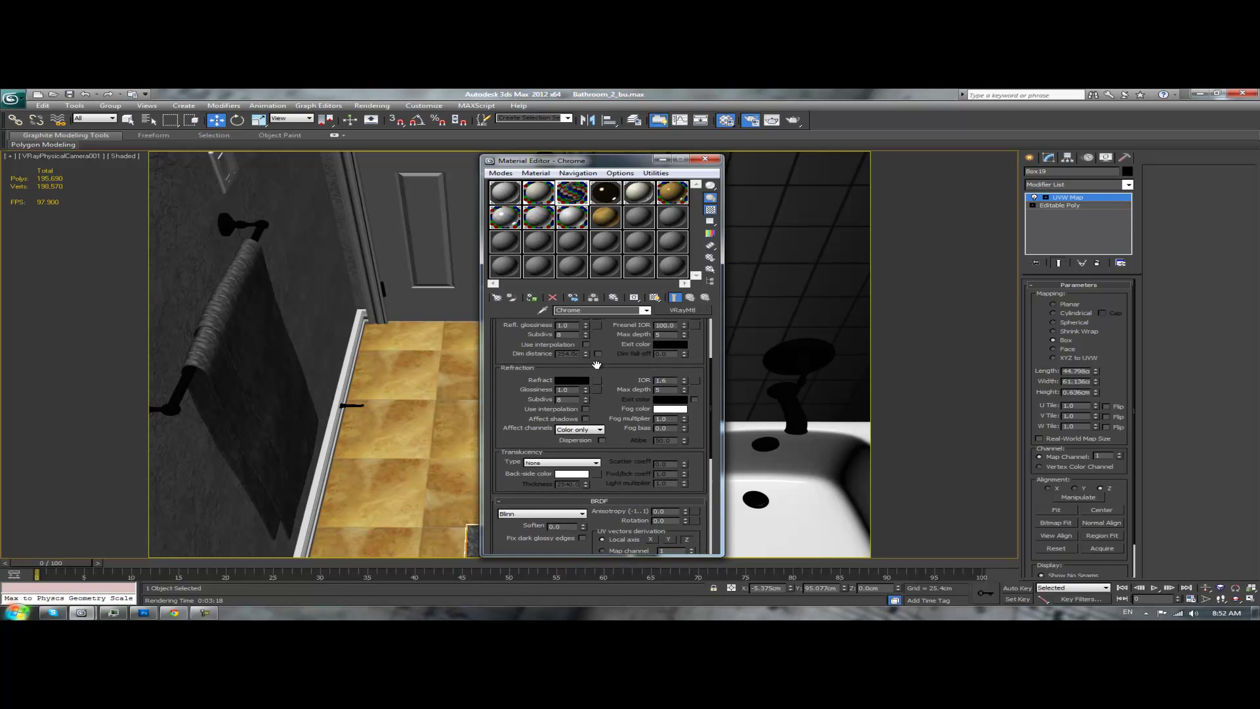
scroll(609, 345, up, 1)
drag(609, 346, 597, 459)
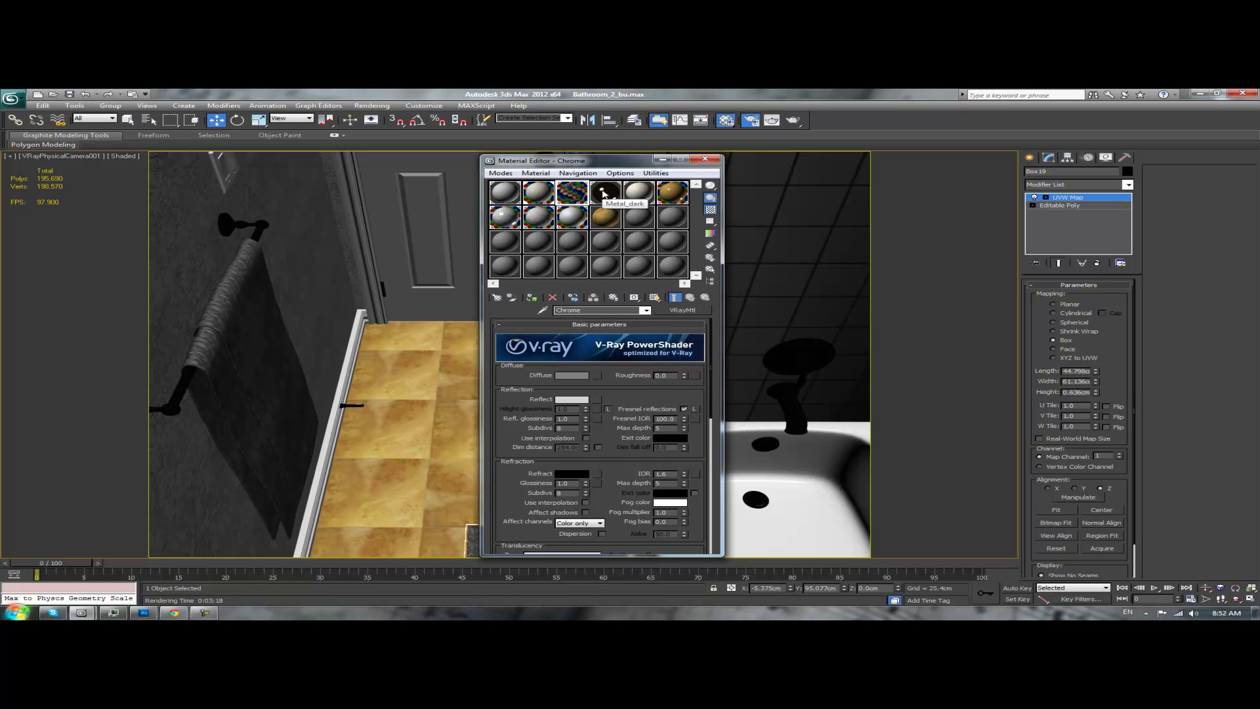
- Select the Wall material and inspect its diffuse and reflect colors, cancelling each color selector
click(644, 192)
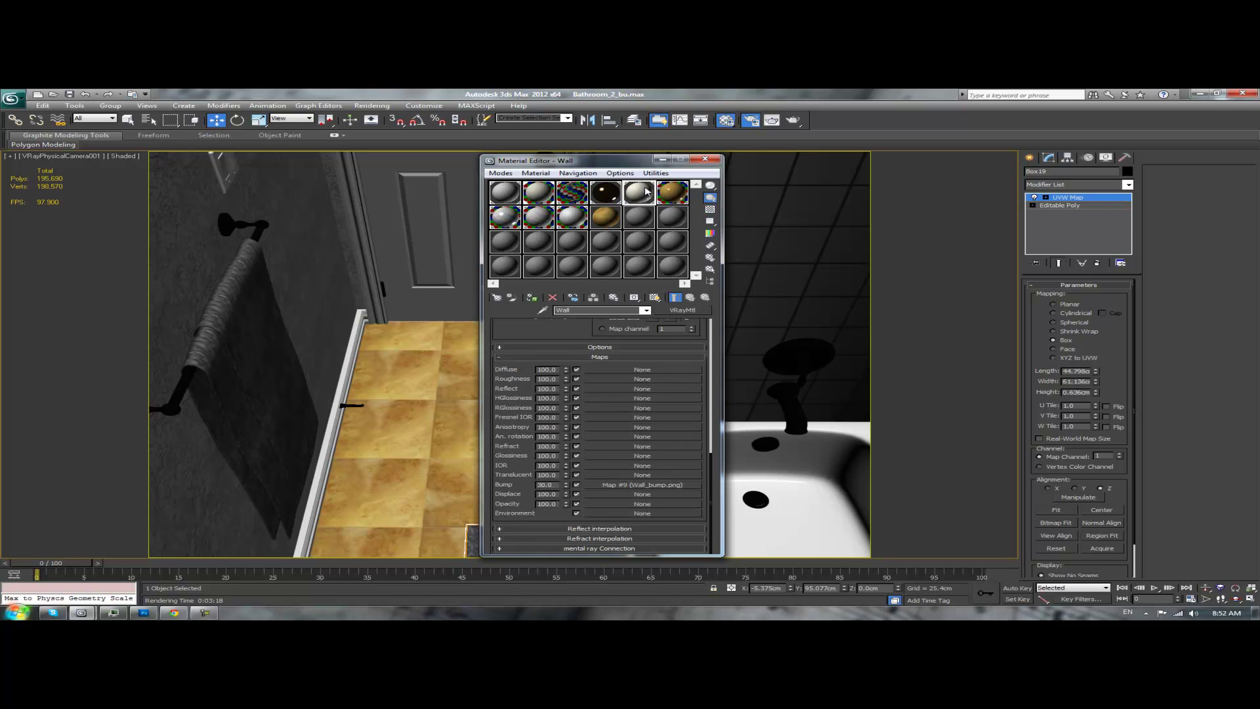
scroll(583, 326, up, 10)
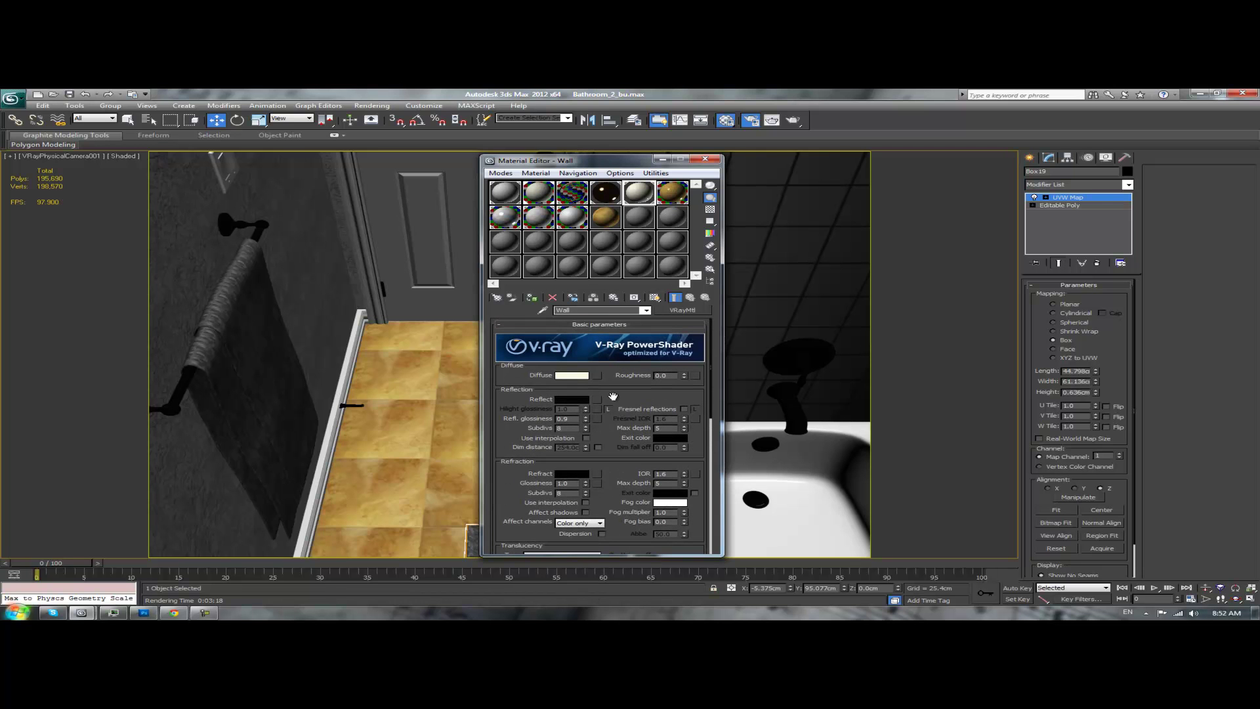
click(572, 376)
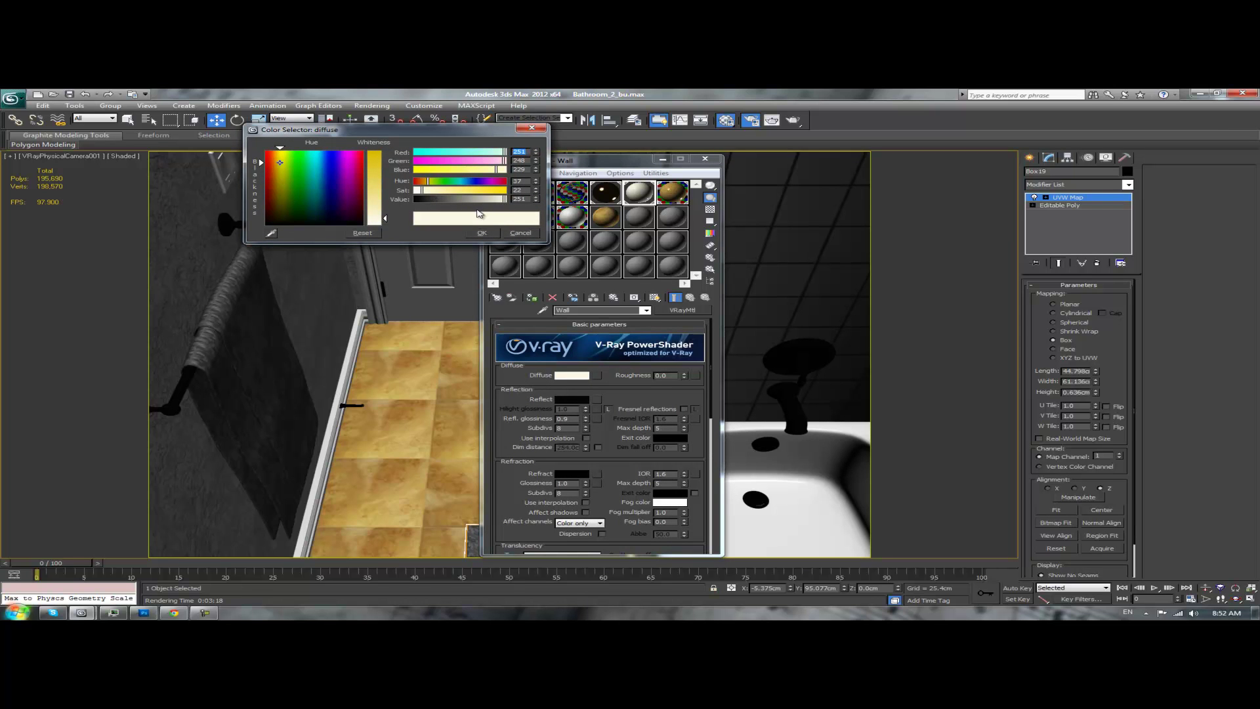
click(520, 234)
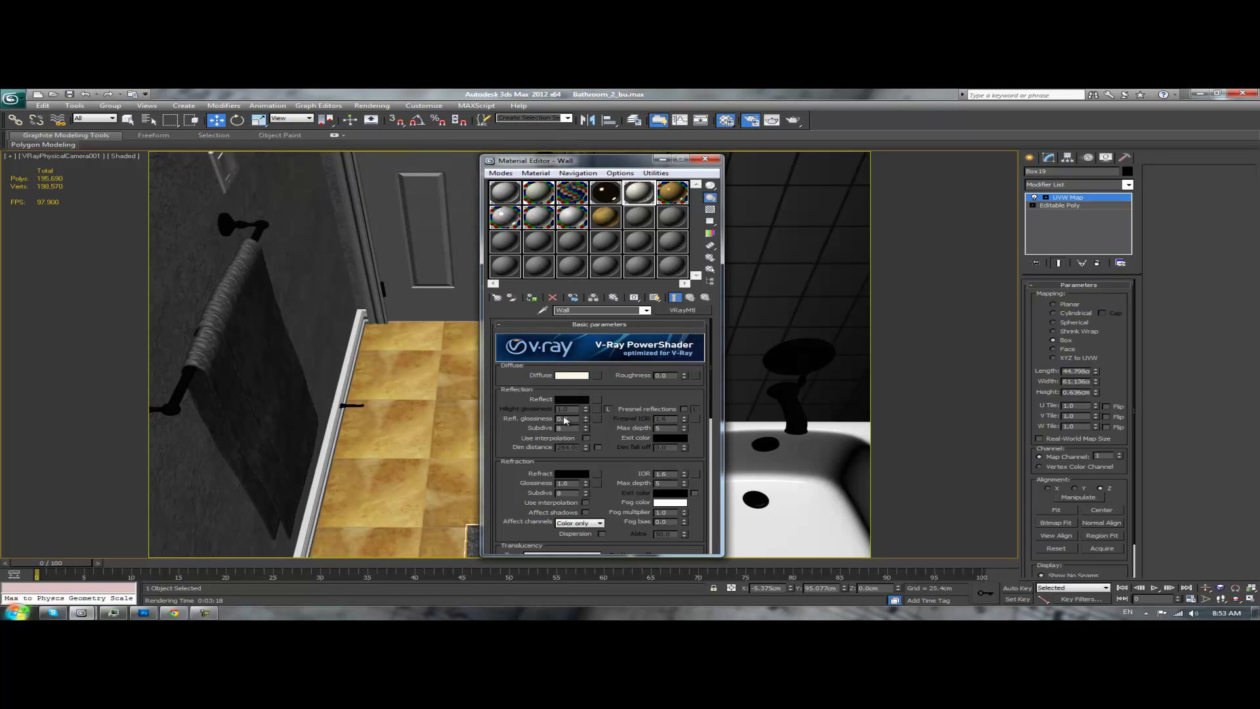
click(571, 399)
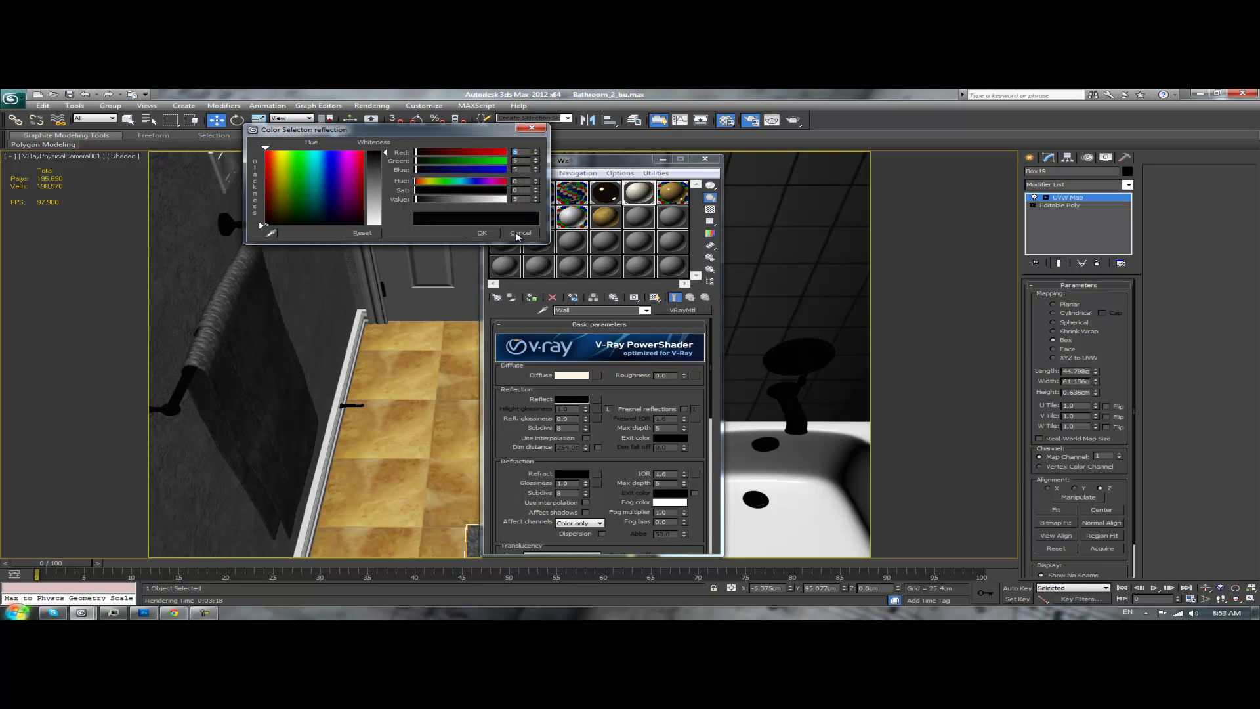
click(518, 234)
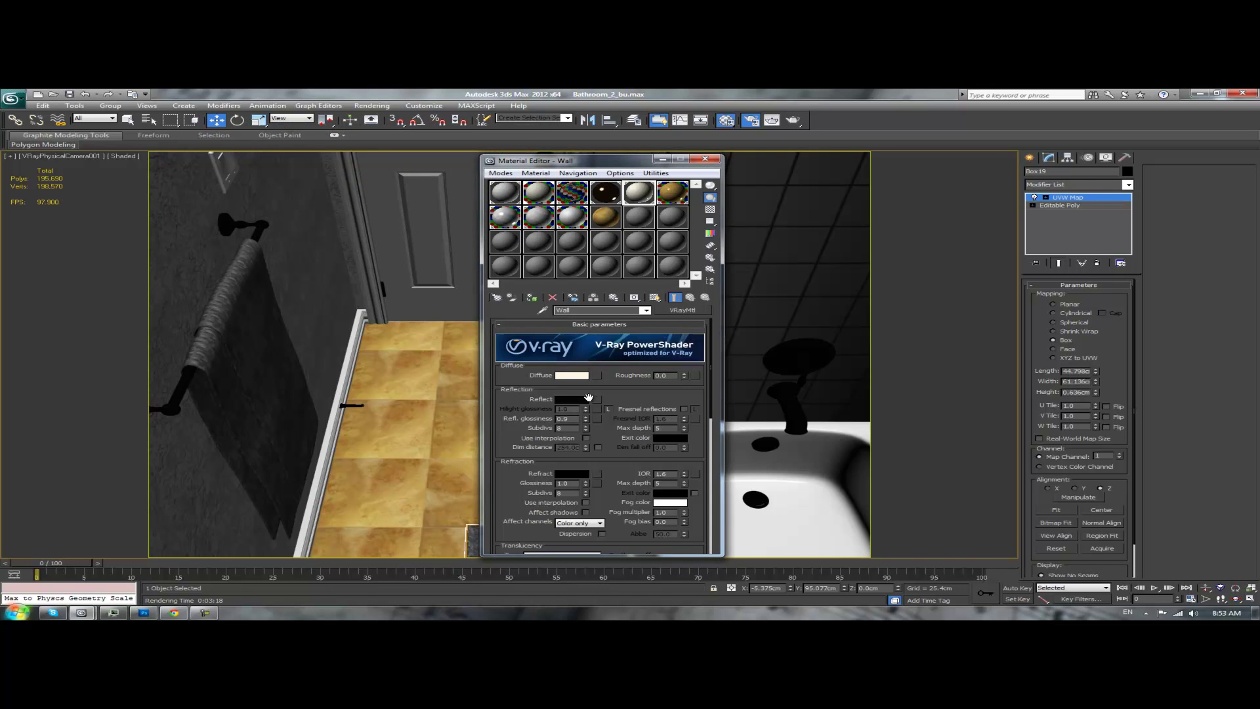
- Open the Wall material's Wall_bump.png bump map, view its image, and close the image window
scroll(609, 427, down, 4)
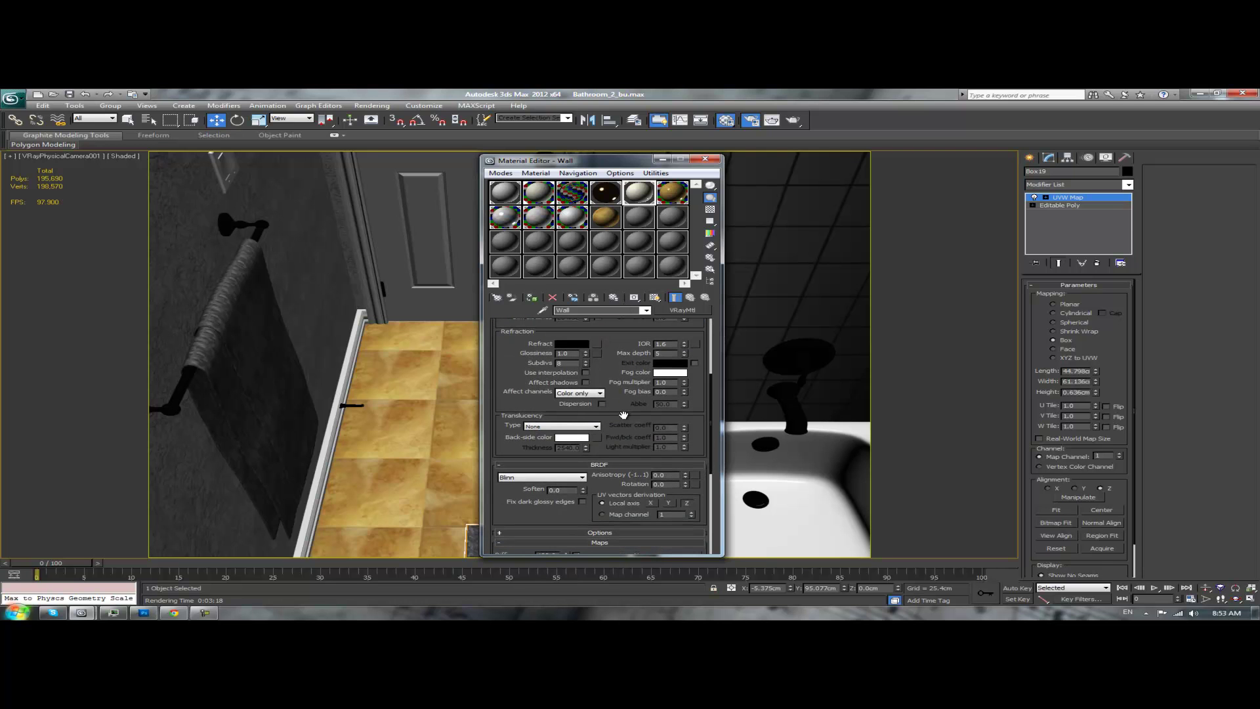
drag(625, 414, 642, 250)
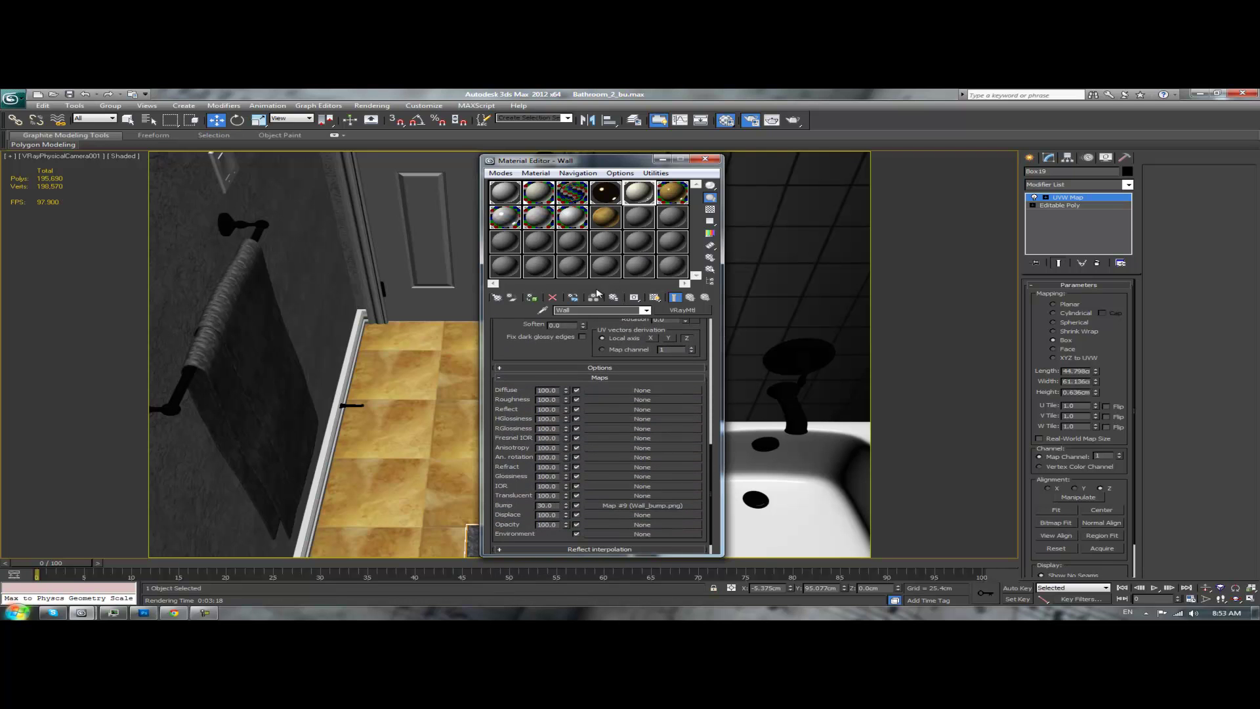
scroll(542, 342, down, 1)
click(609, 489)
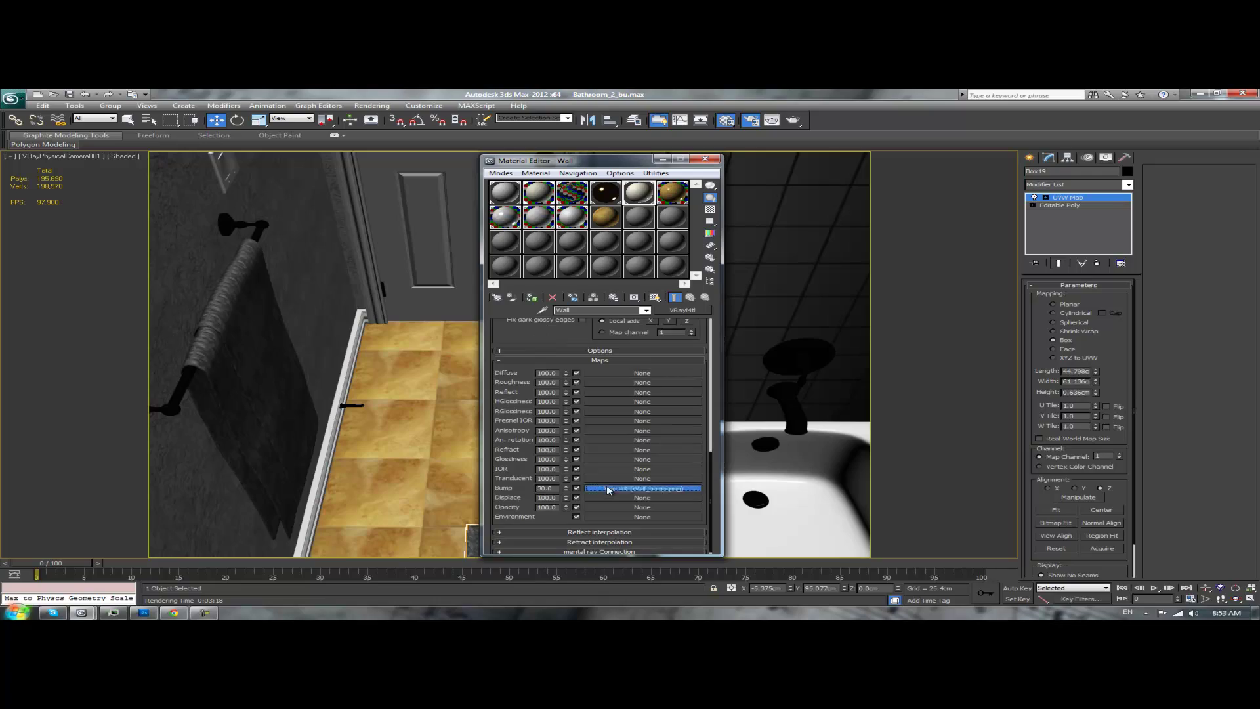
click(664, 471)
drag(900, 109, 343, 97)
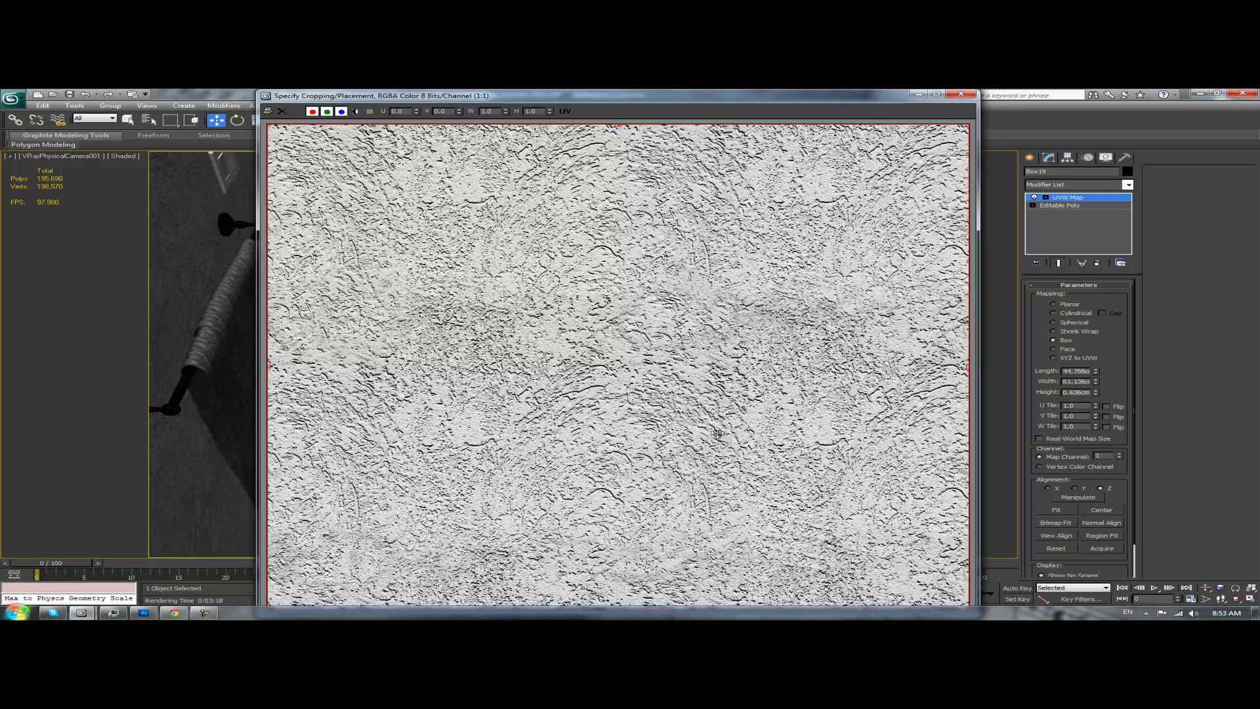
click(957, 95)
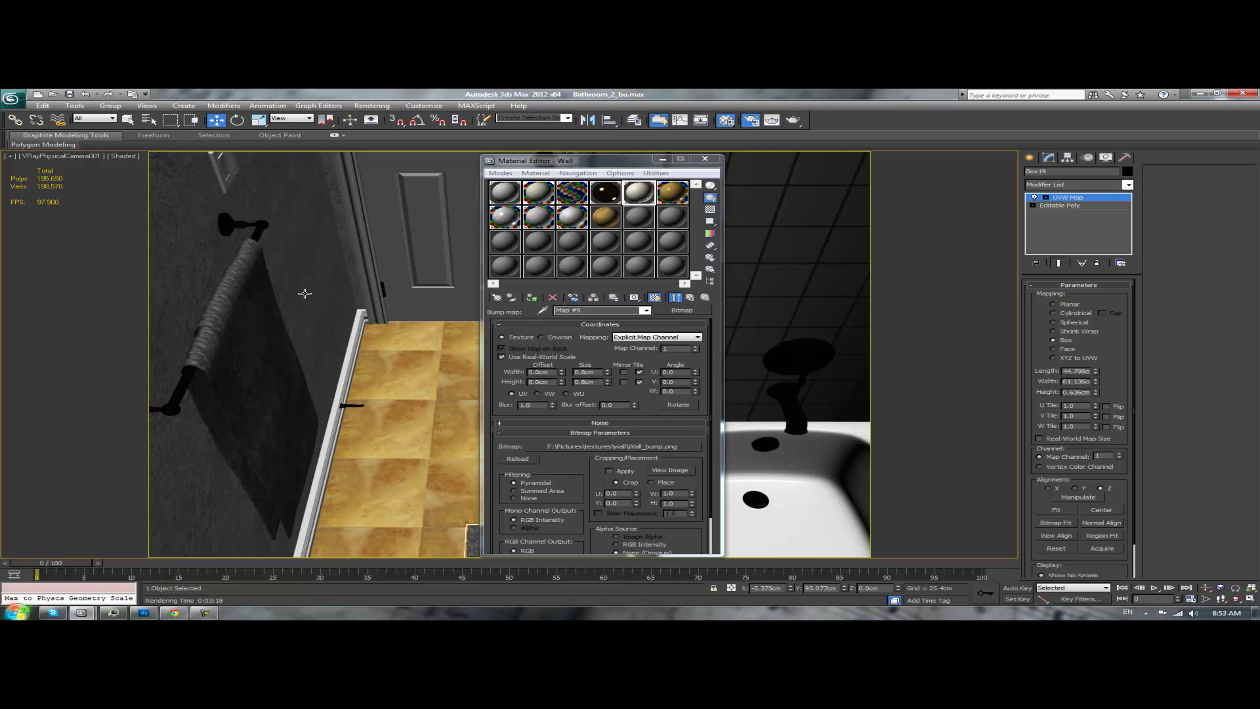
- Examine the bump texture on the wall in the Perspective view, restore the camera view, and return to the Wall material
key(p)
alt+middle_drag(326, 284, 319, 357)
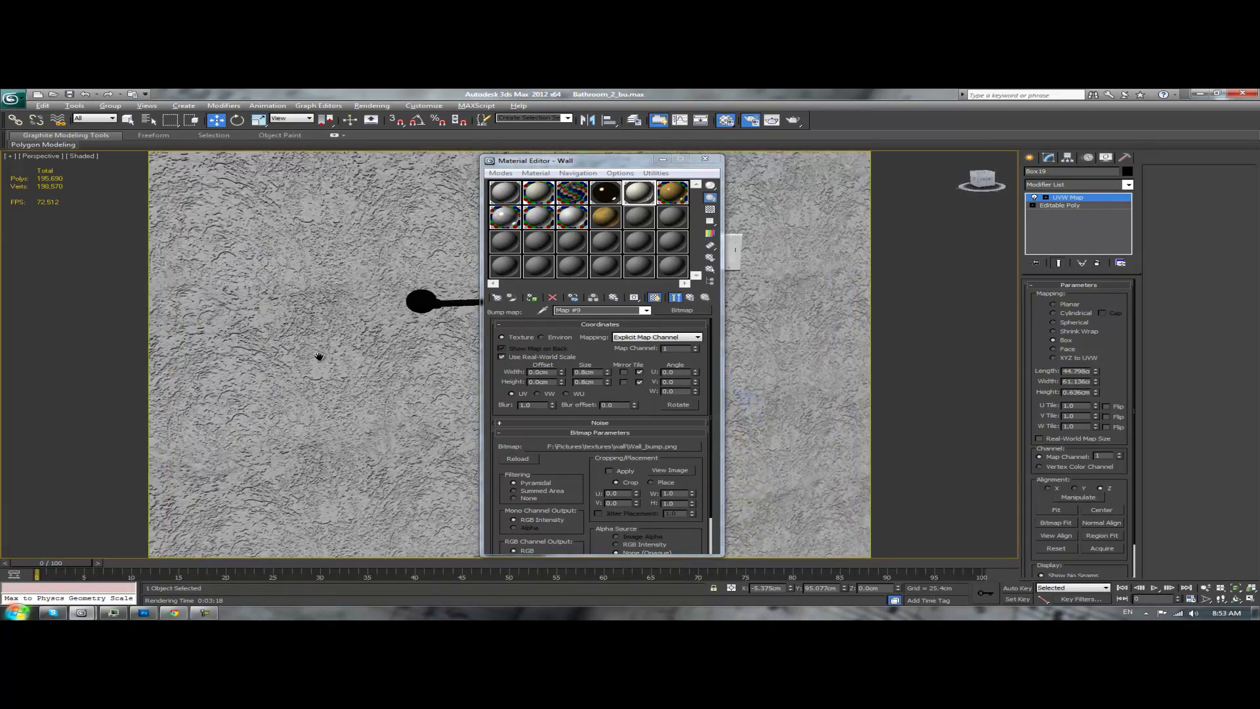
scroll(323, 348, up, 3)
scroll(323, 349, down, 3)
scroll(323, 352, up, 4)
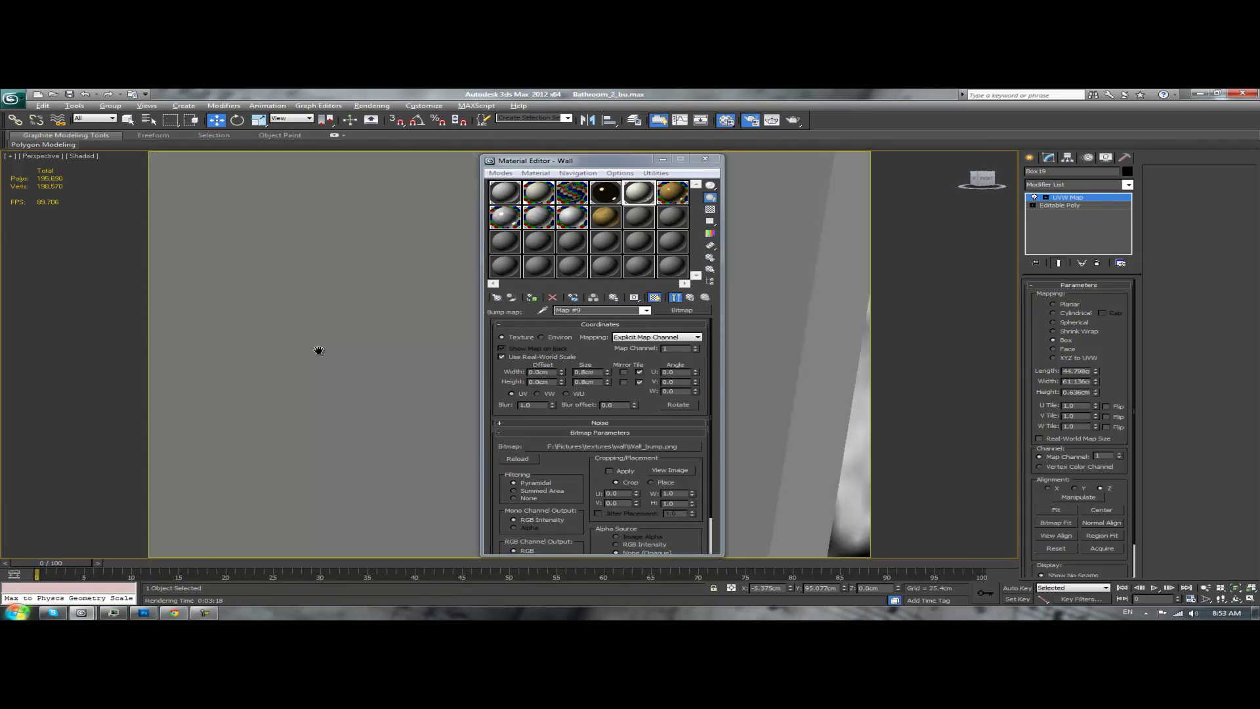
scroll(319, 351, down, 3)
middle_drag(341, 324, 339, 305)
scroll(354, 379, up, 4)
scroll(355, 379, down, 3)
key(c)
click(691, 300)
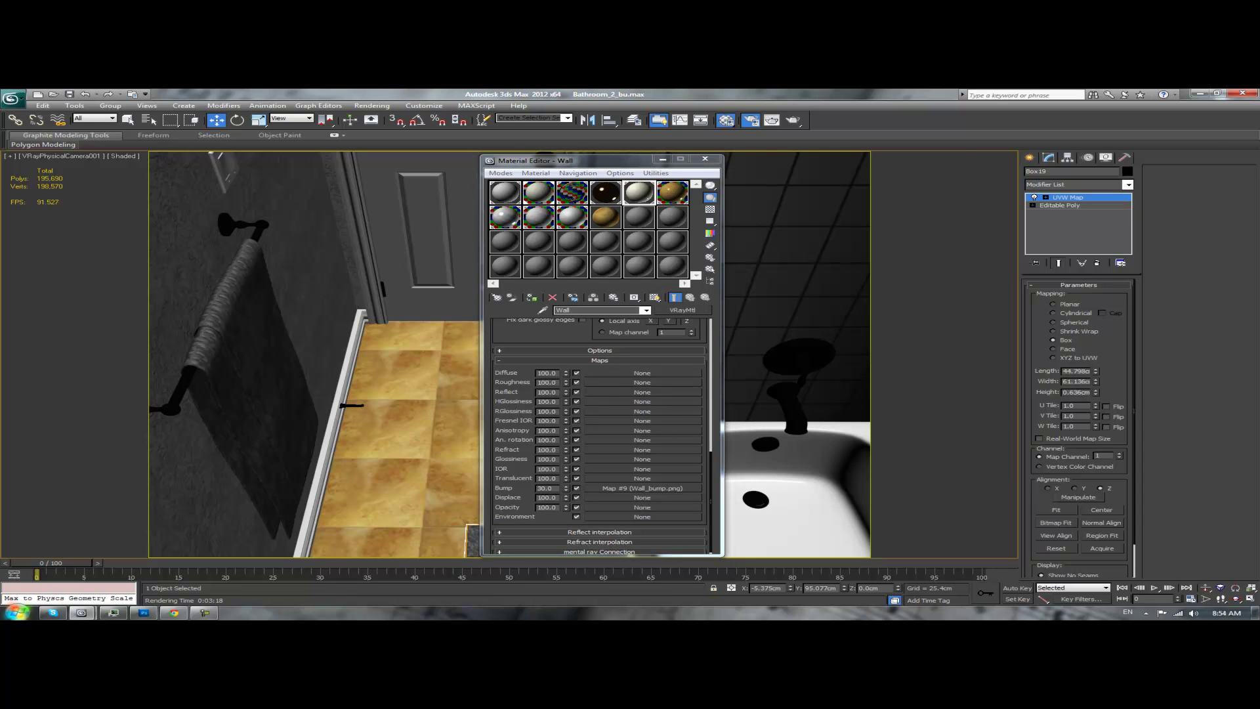
- View the last render in the V-Ray frame buffer, close it, and review the Wall material's parameters and maps
click(534, 160)
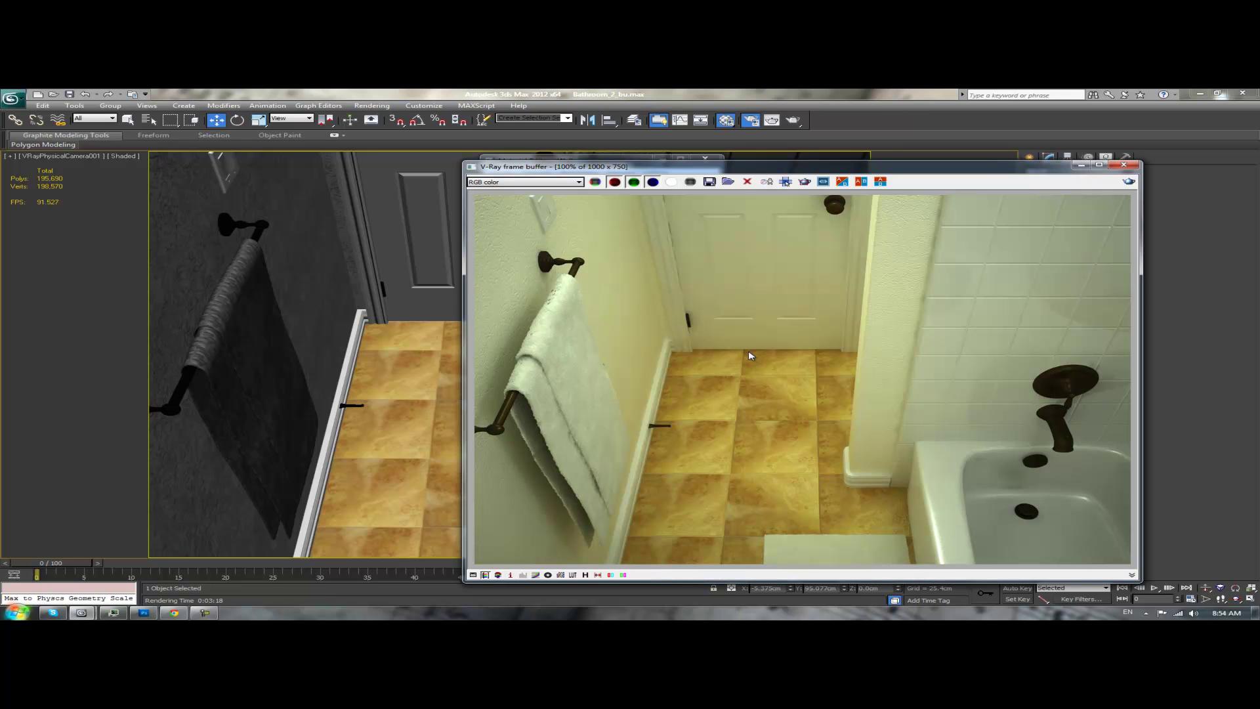
click(1124, 165)
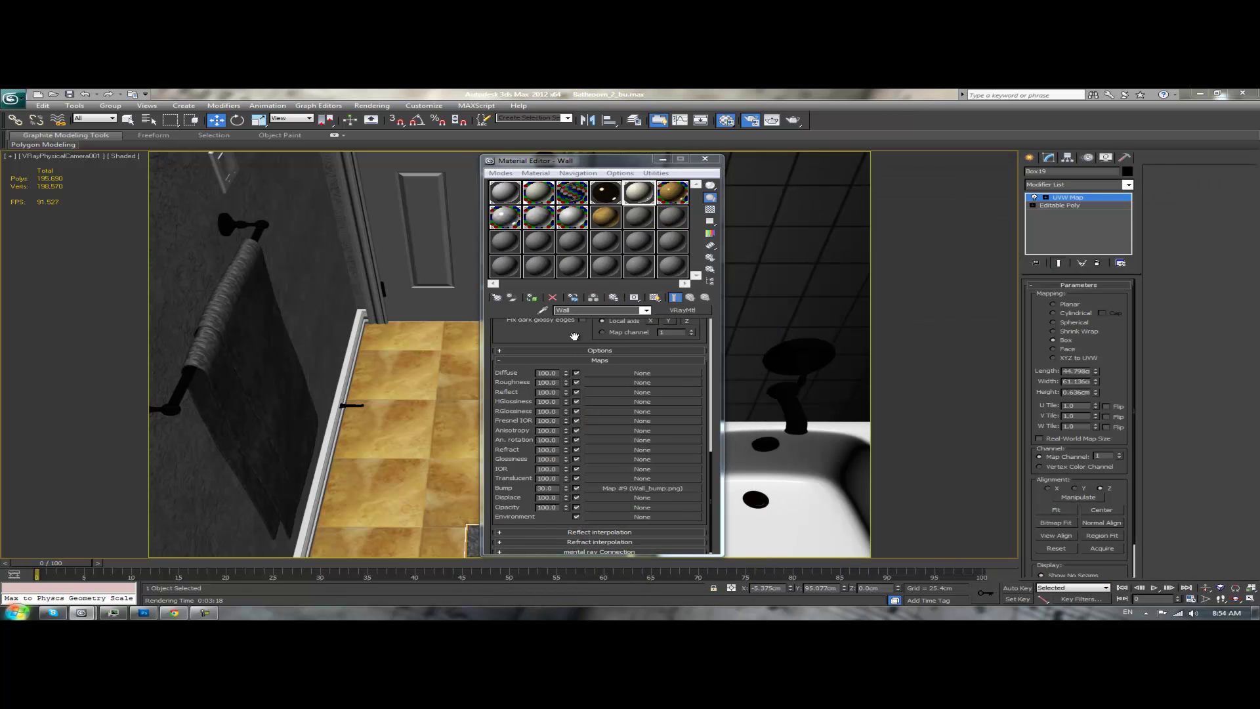
scroll(578, 354, up, 10)
scroll(610, 350, up, 3)
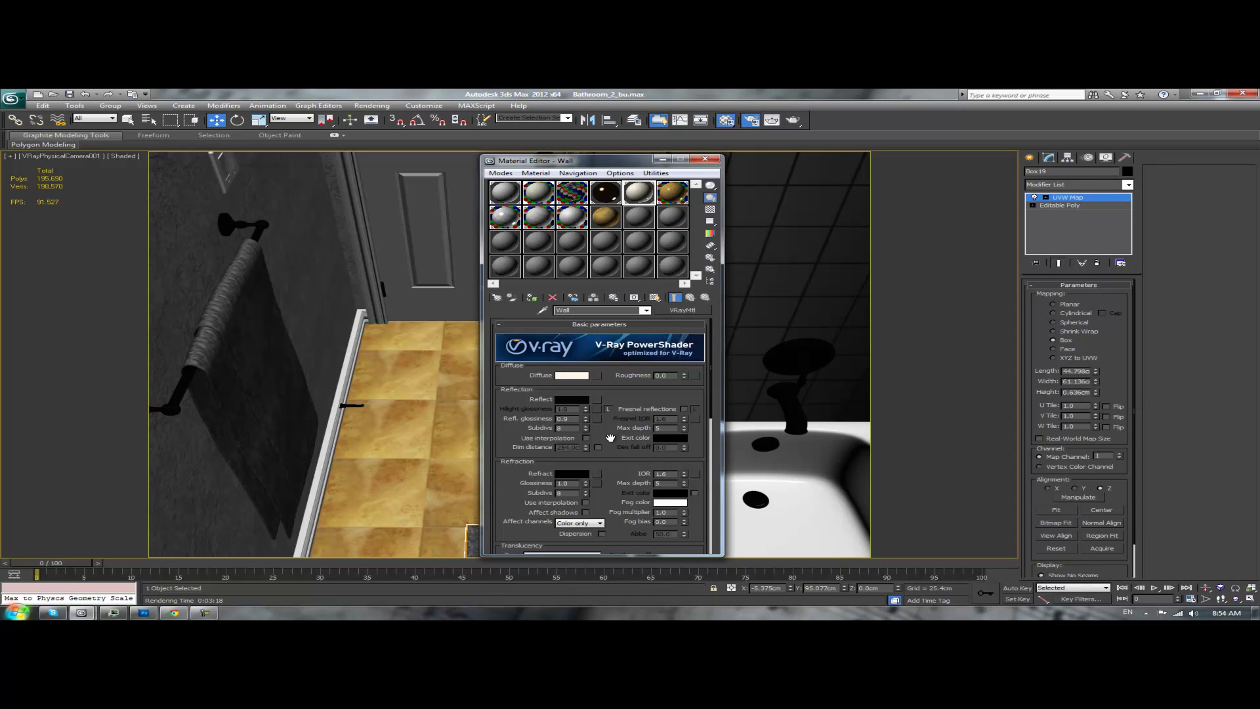
scroll(613, 431, down, 10)
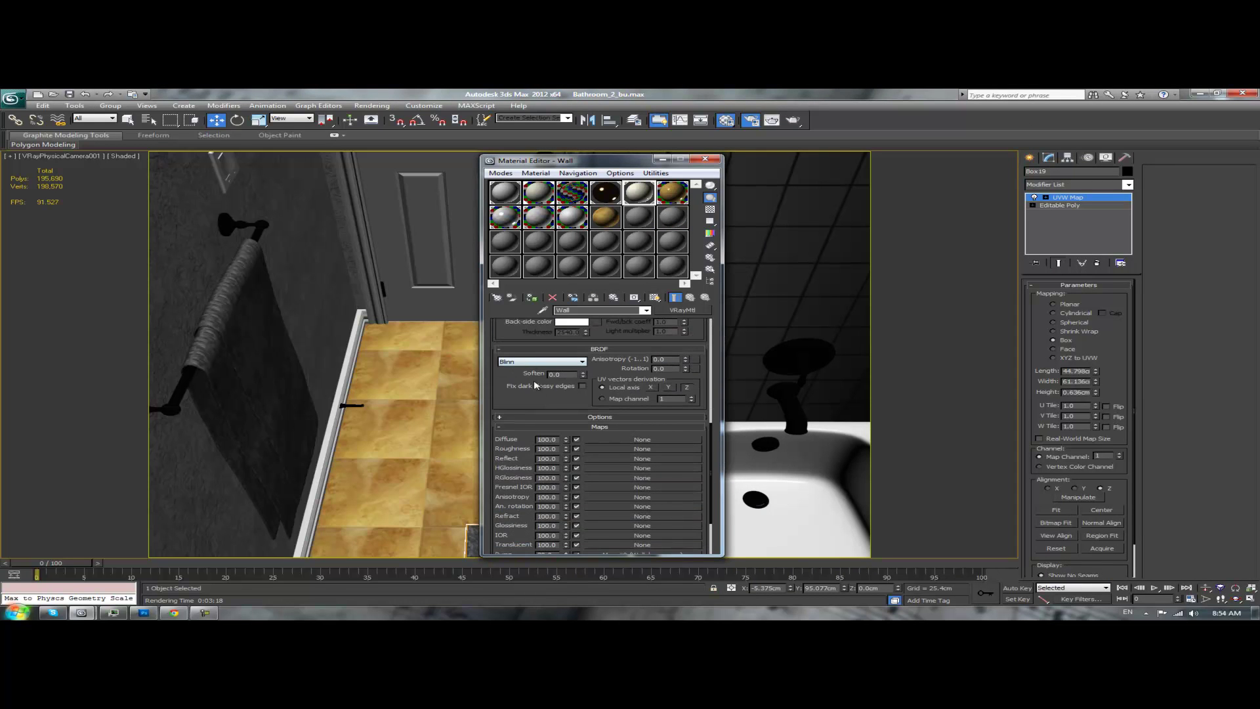
scroll(537, 401, down, 3)
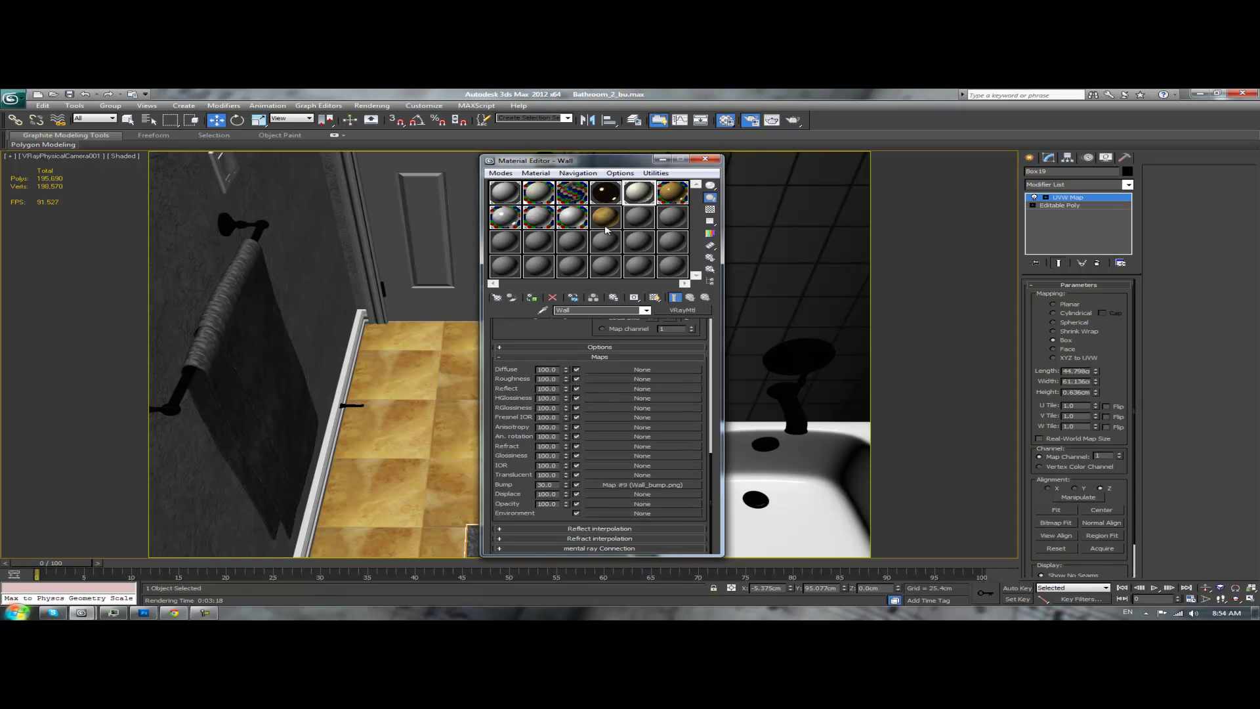
drag(523, 324, 520, 598)
- Select the Floor material and review its diffuse, reflection and Fresnel settings
click(676, 191)
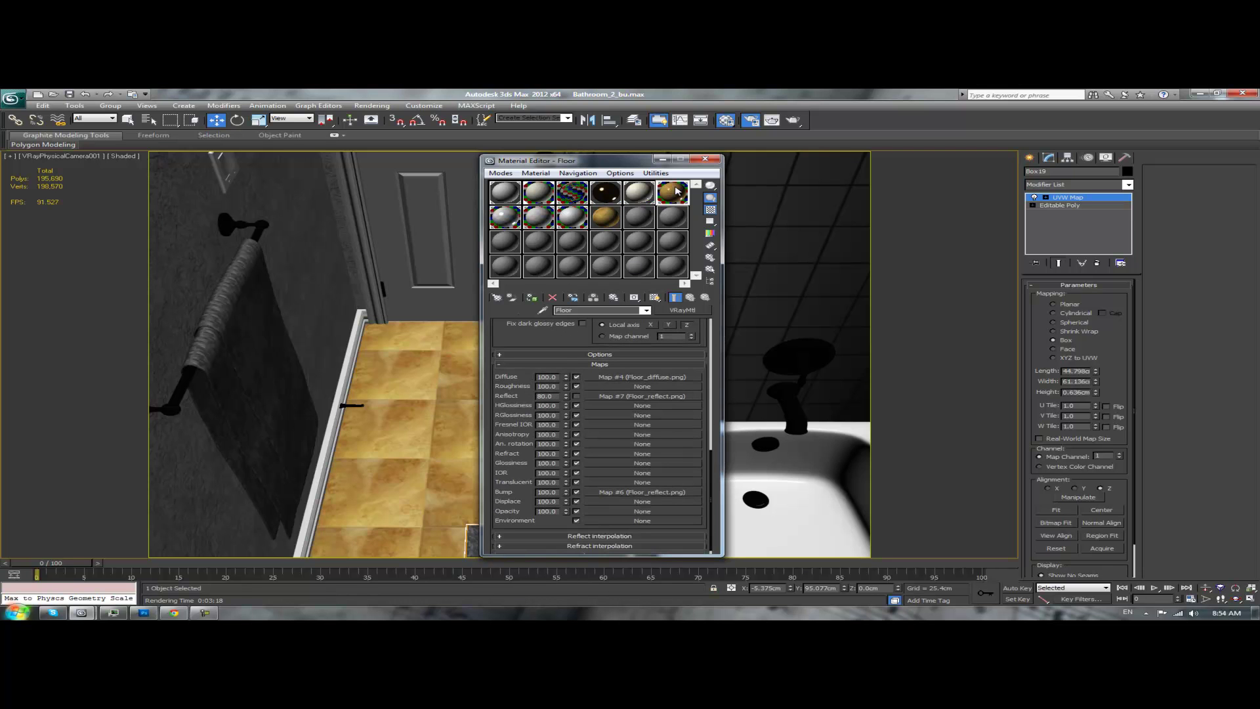
scroll(564, 367, up, 10)
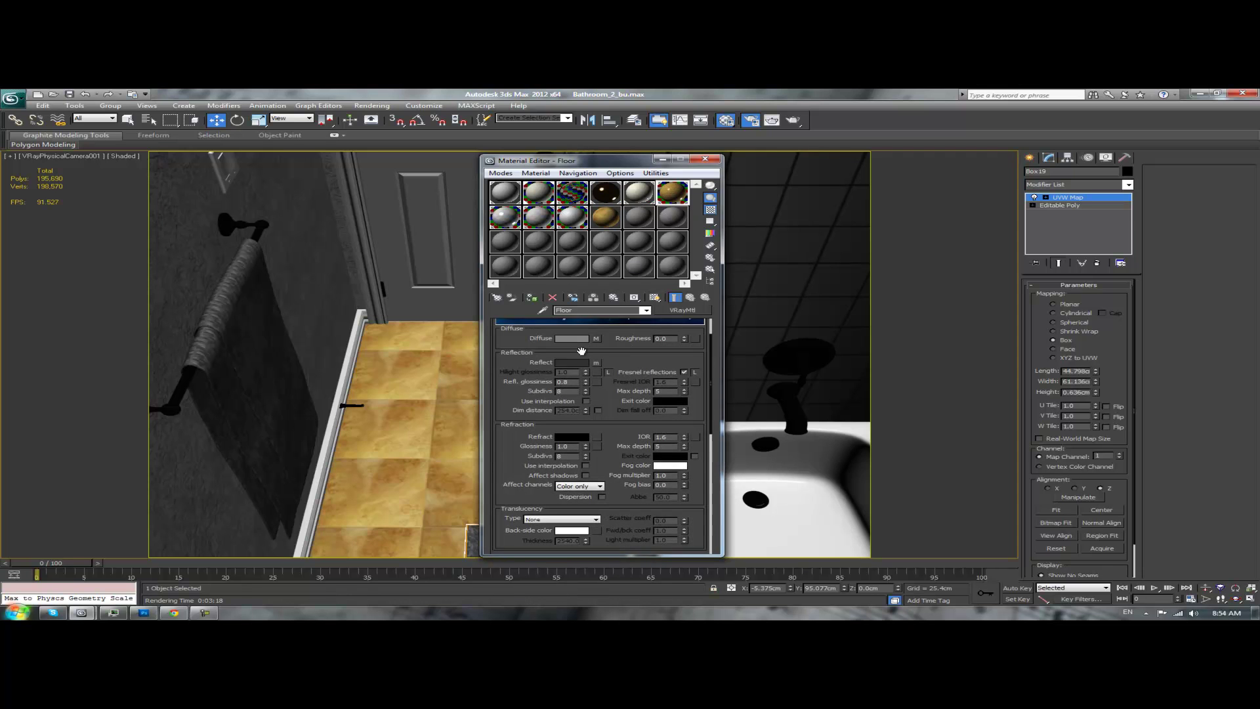
scroll(616, 351, up, 2)
click(685, 408)
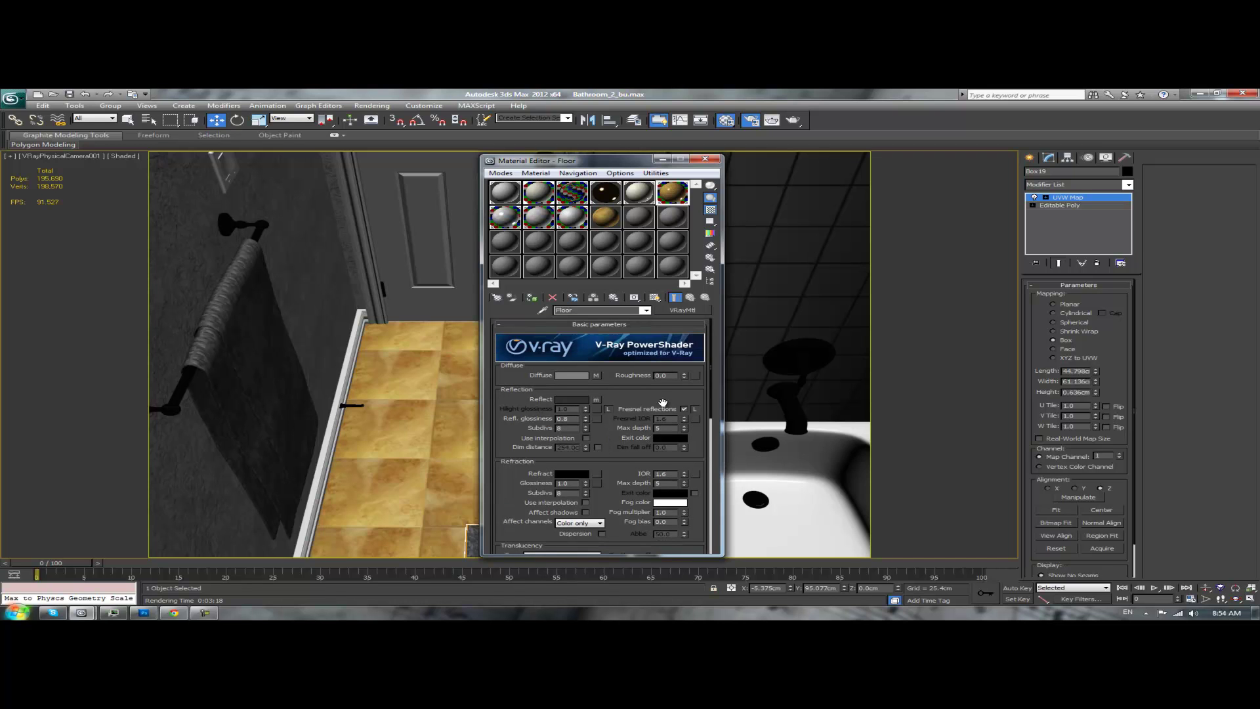